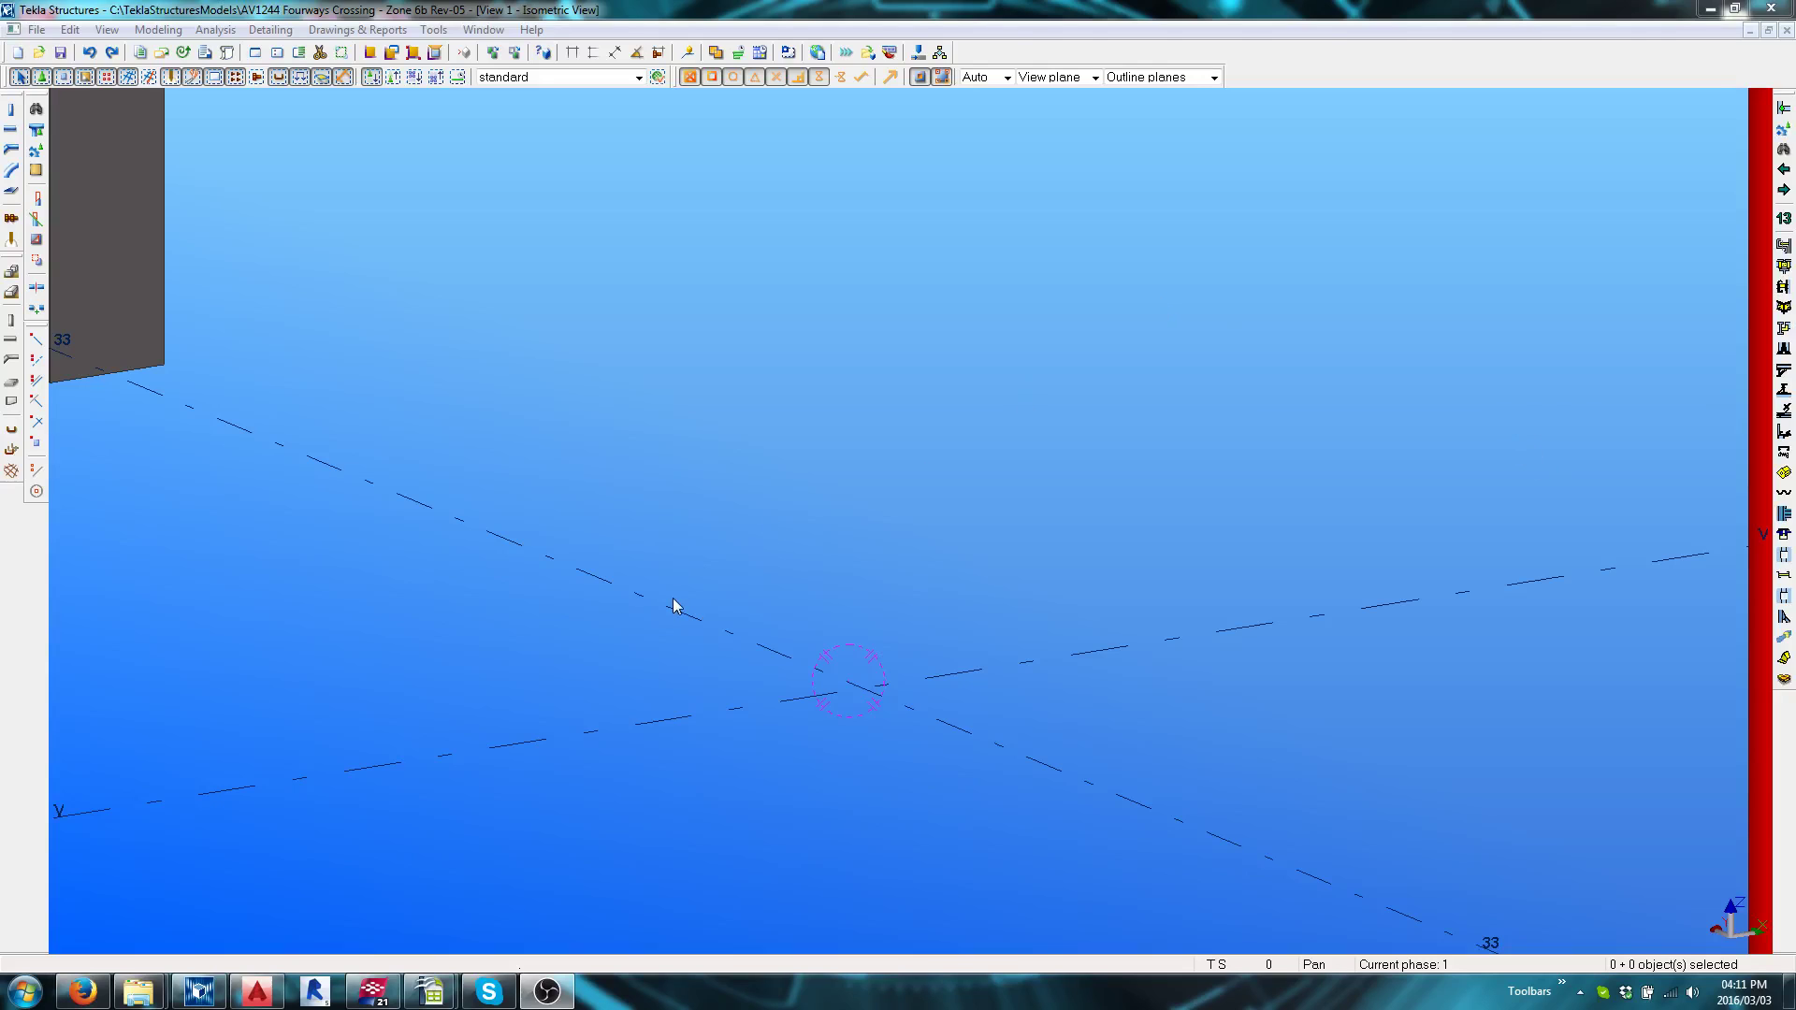
# In AutoCAD, cut the whole BOND-LOK profile and paste it back at 0,0,0
pyautogui.click(257, 992)
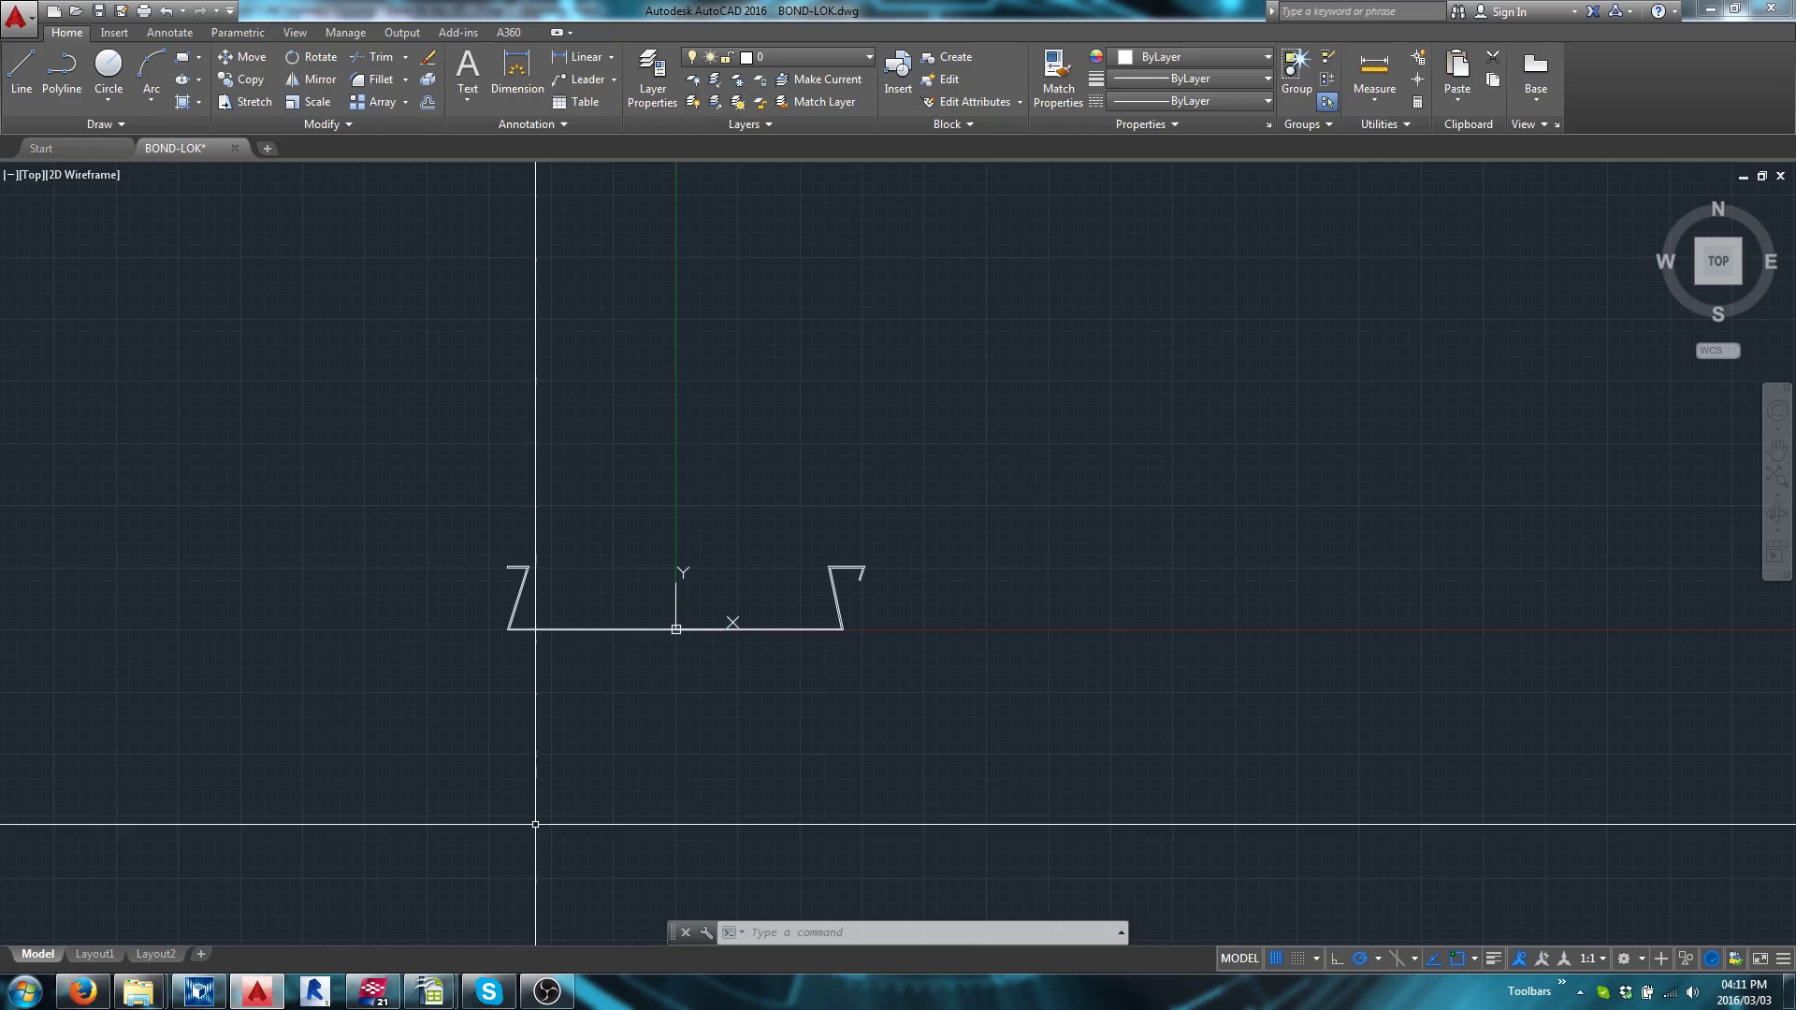
pyautogui.scroll(4, 822, 557)
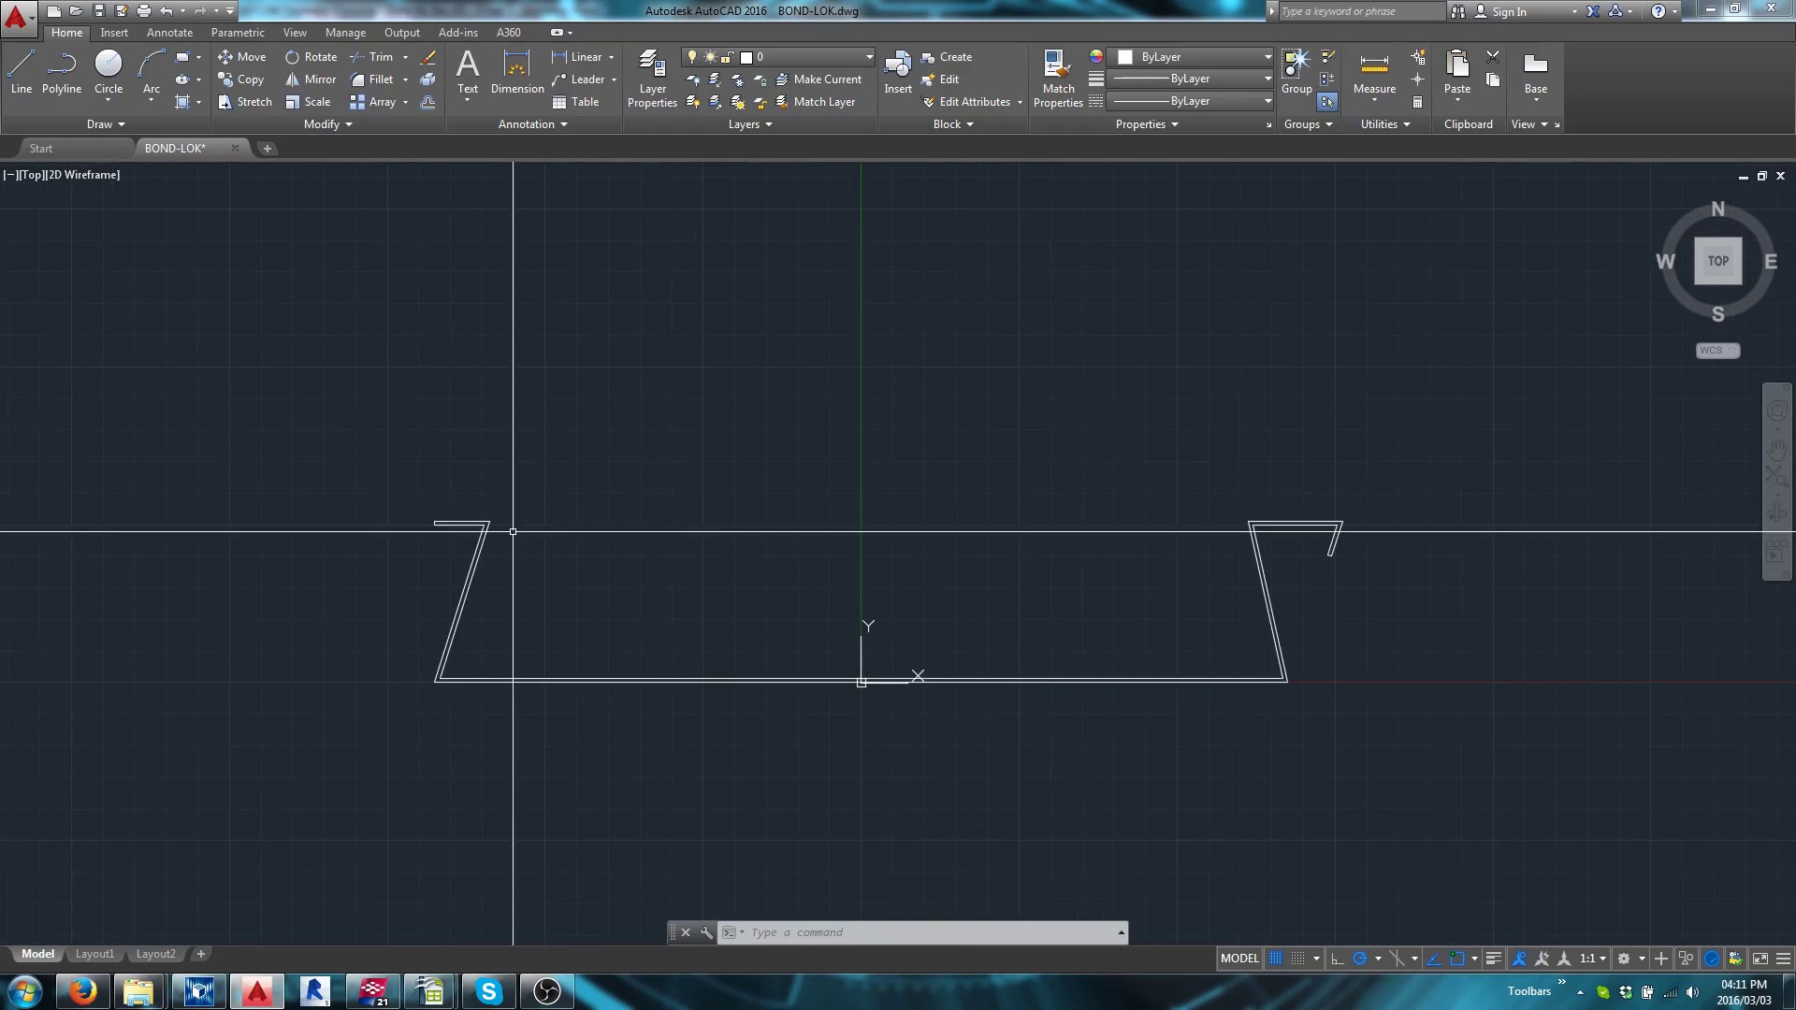
pyautogui.click(357, 429)
pyautogui.click(1317, 778)
pyautogui.hotkey('ctrl', 'x')
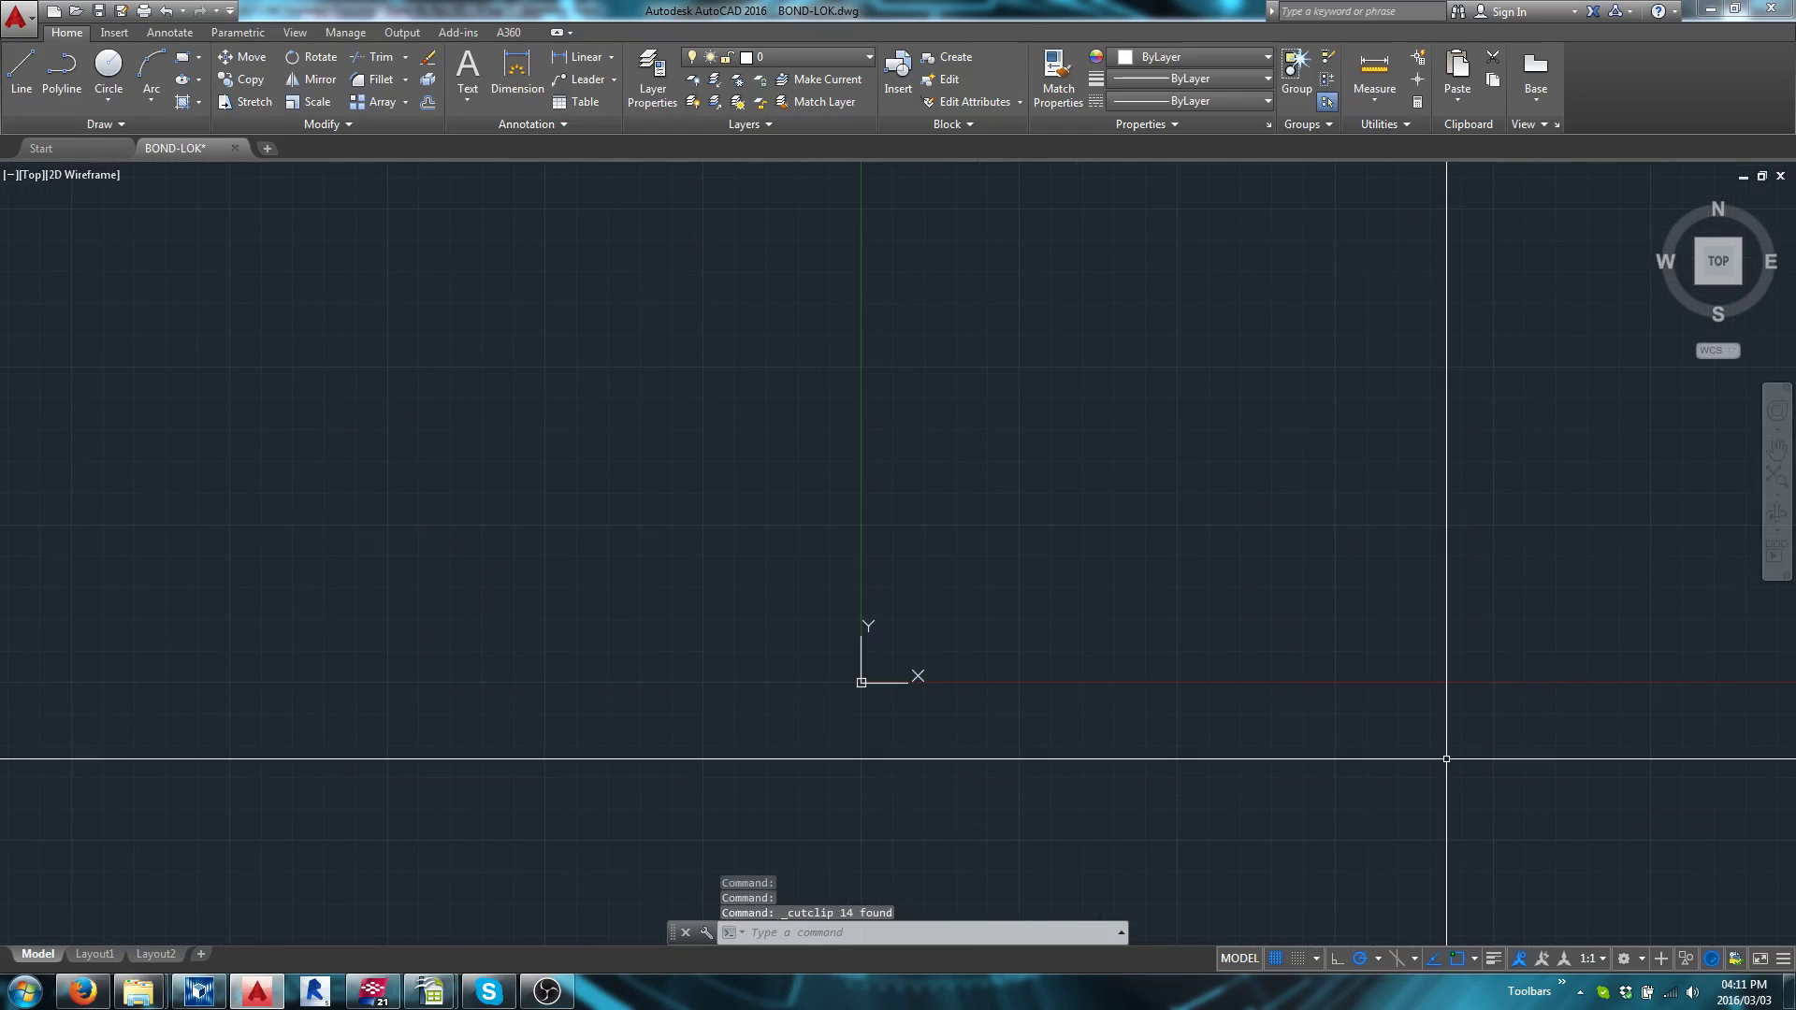
pyautogui.hotkey('ctrl', 'v')
pyautogui.write('0,0,0')
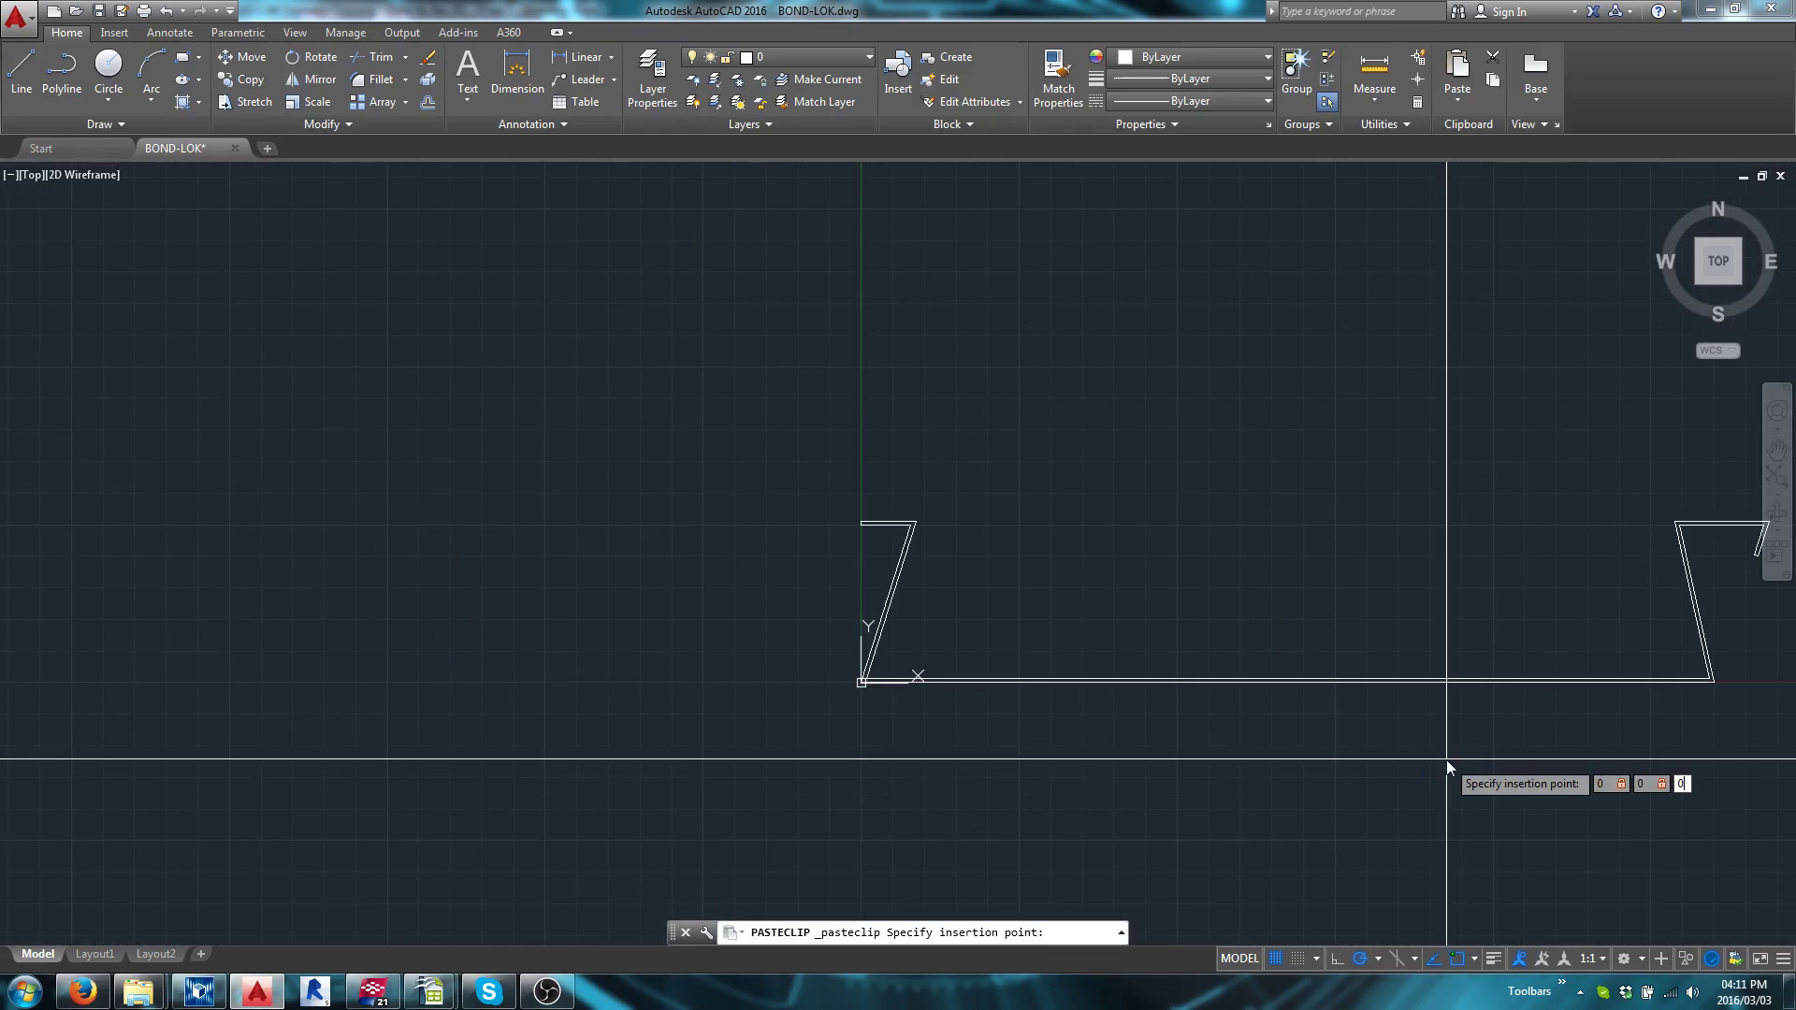
pyautogui.press('Return')
# Check the profile's corner at the origin, save BOND-LOK.dwg, and minimise AutoCAD
pyautogui.scroll(5, 994, 549)
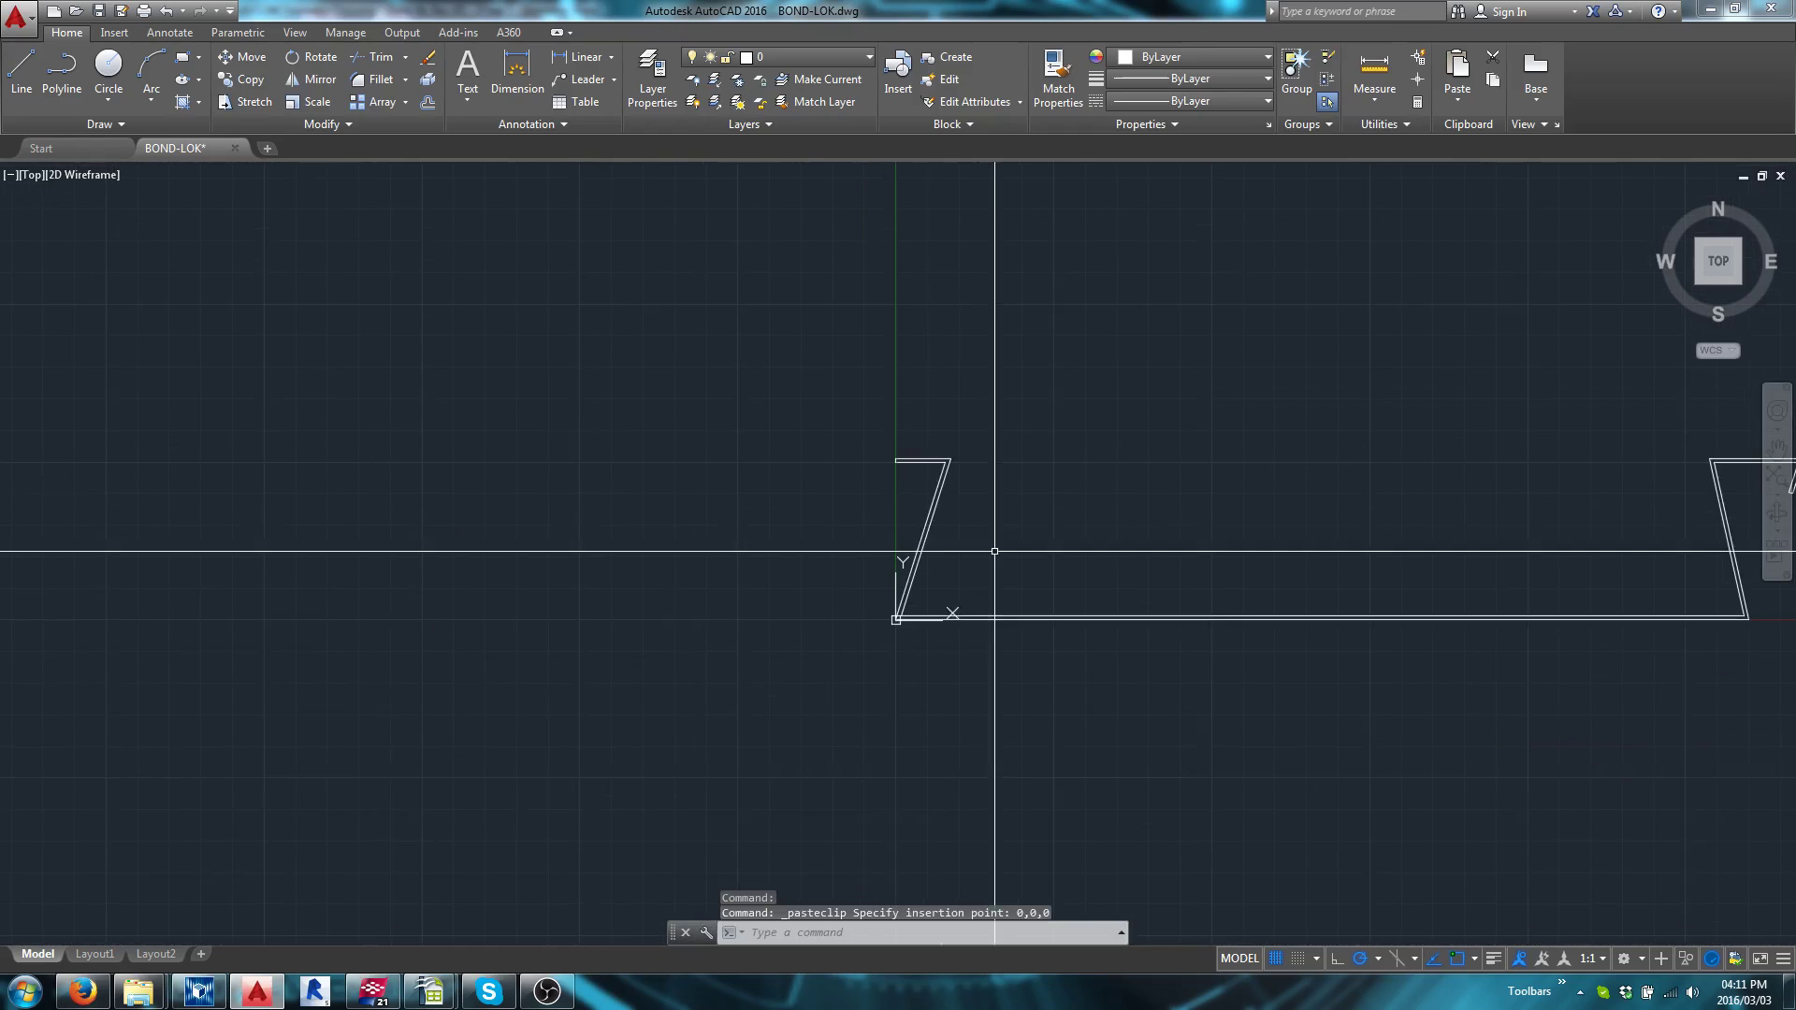
pyautogui.moveTo(992, 552); pyautogui.dragTo(1031, 249, button='middle')
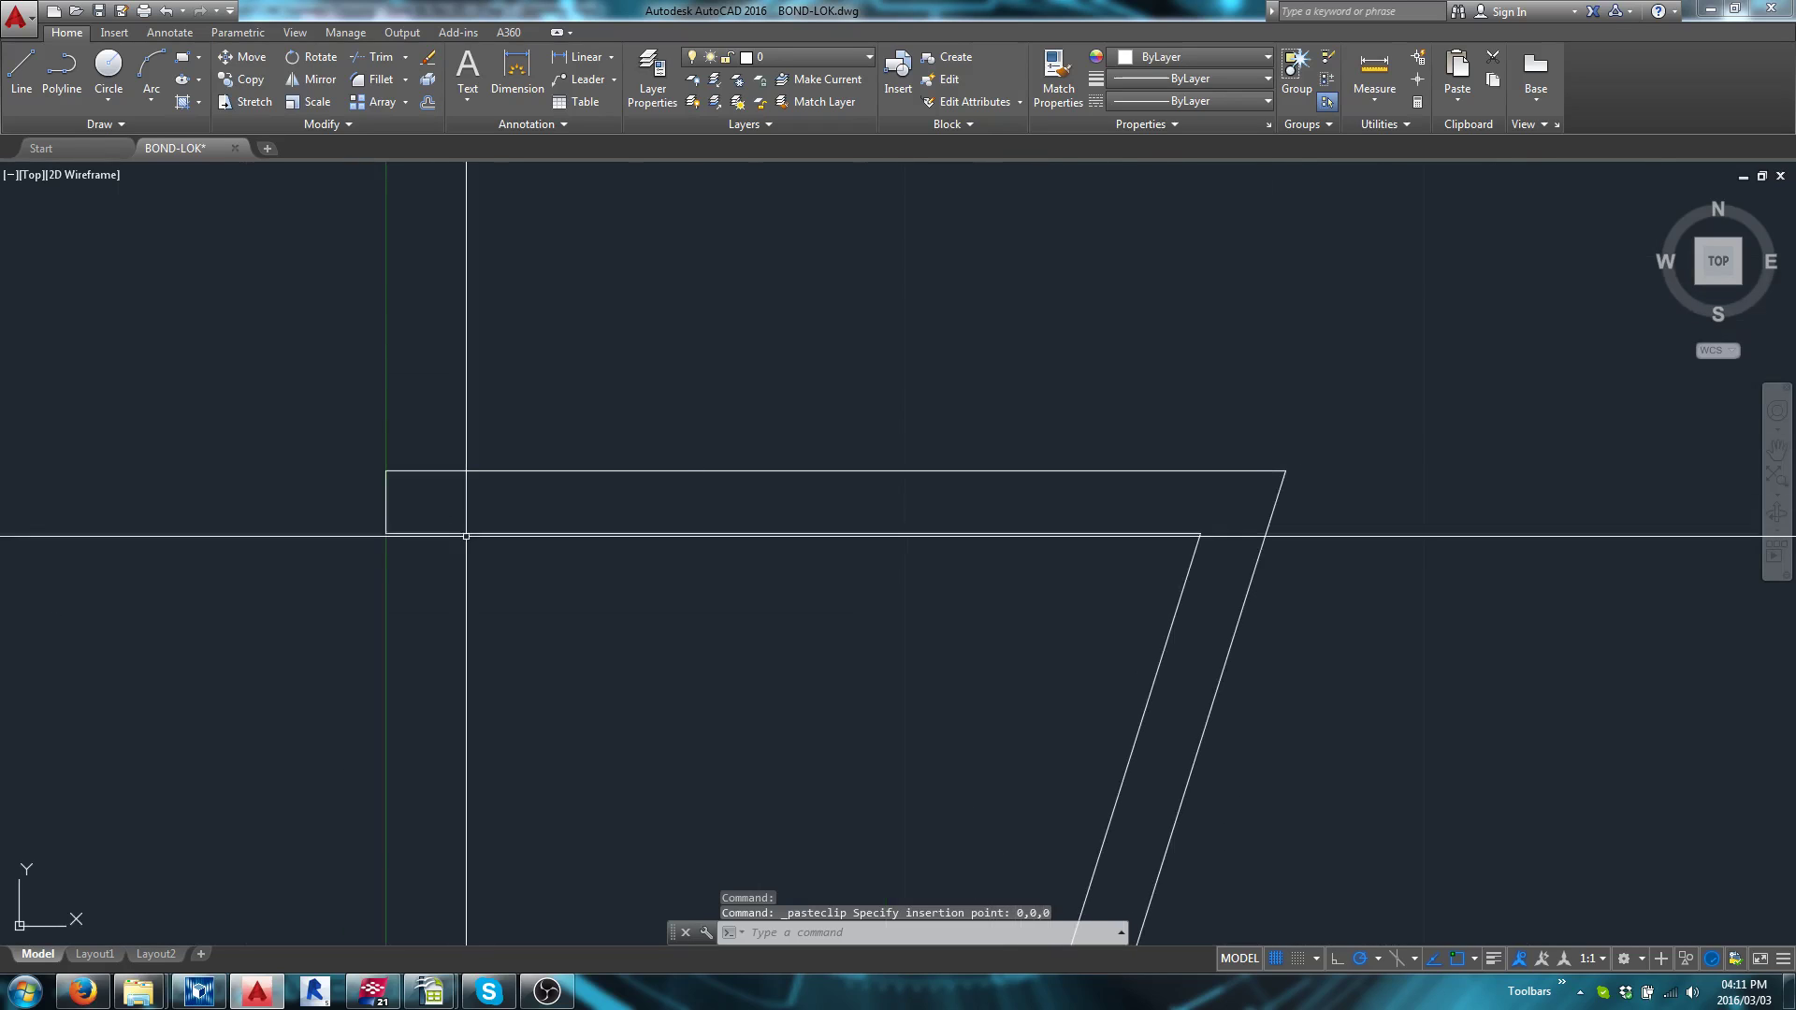
pyautogui.scroll(-5, 469, 525)
pyautogui.moveTo(1054, 486); pyautogui.dragTo(802, 501, button='middle')
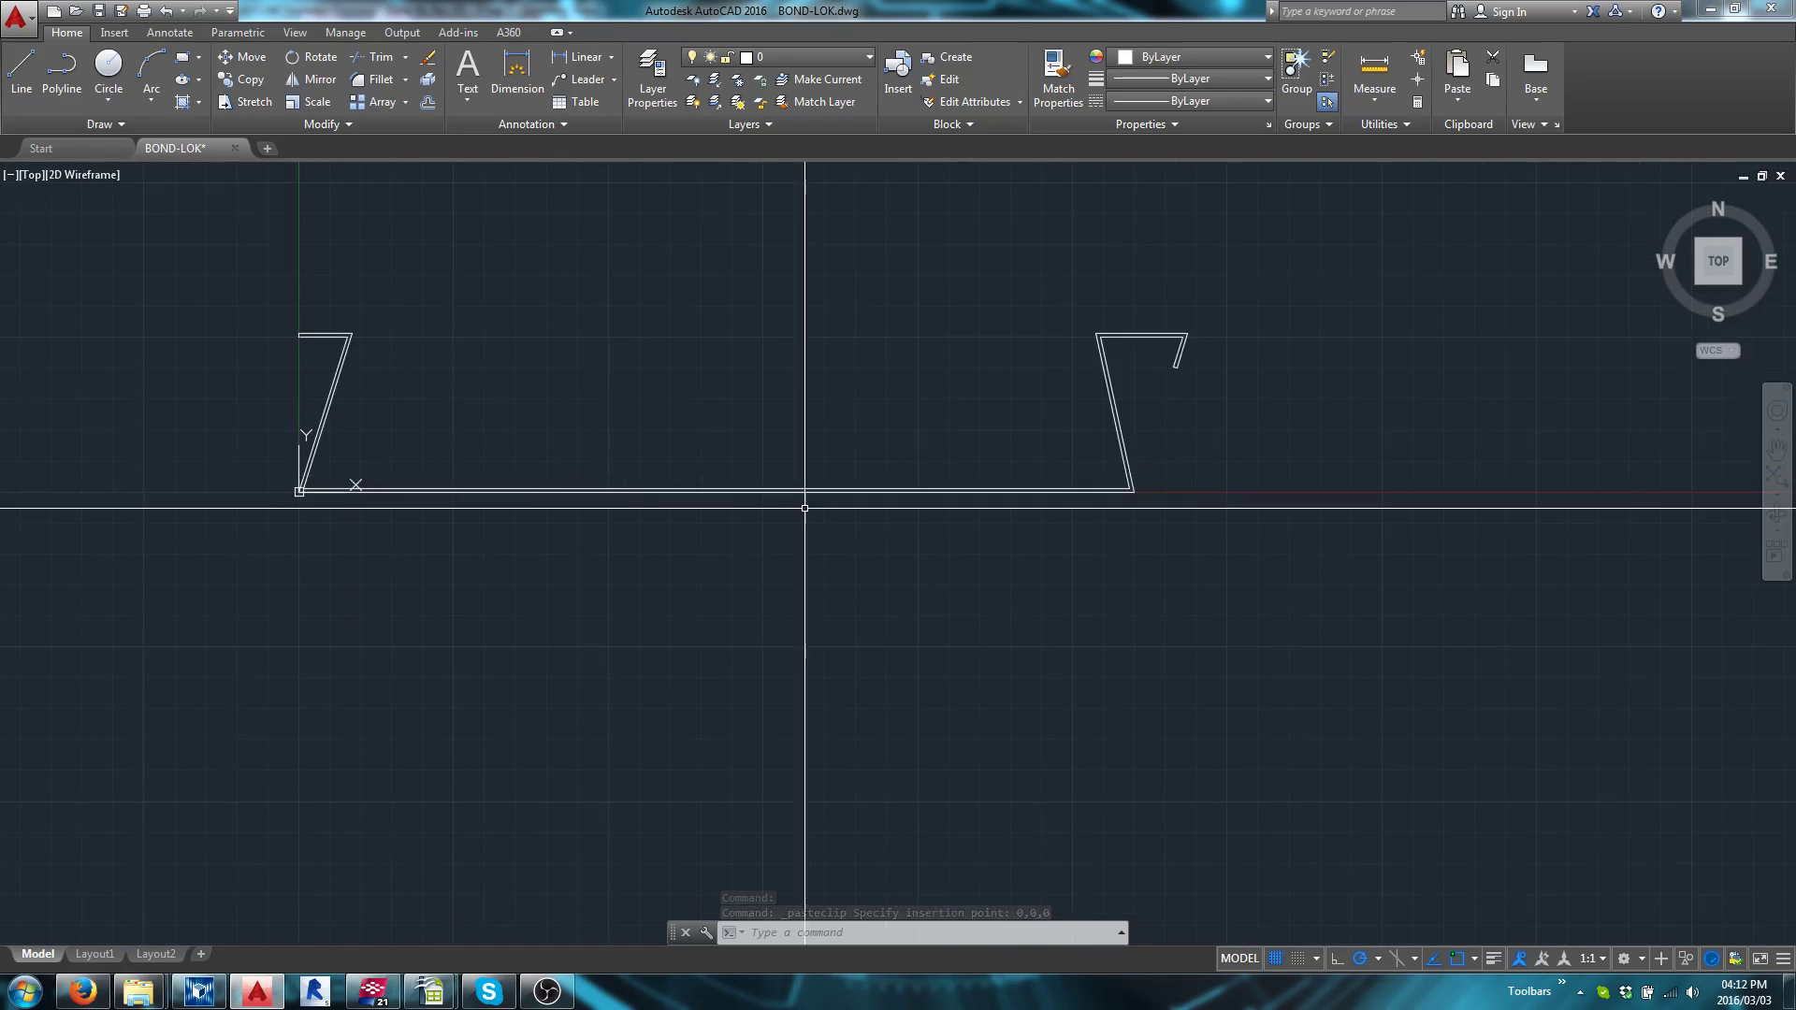
pyautogui.scroll(8, 1196, 467)
pyautogui.moveTo(1099, 456); pyautogui.dragTo(1109, 373, button='middle')
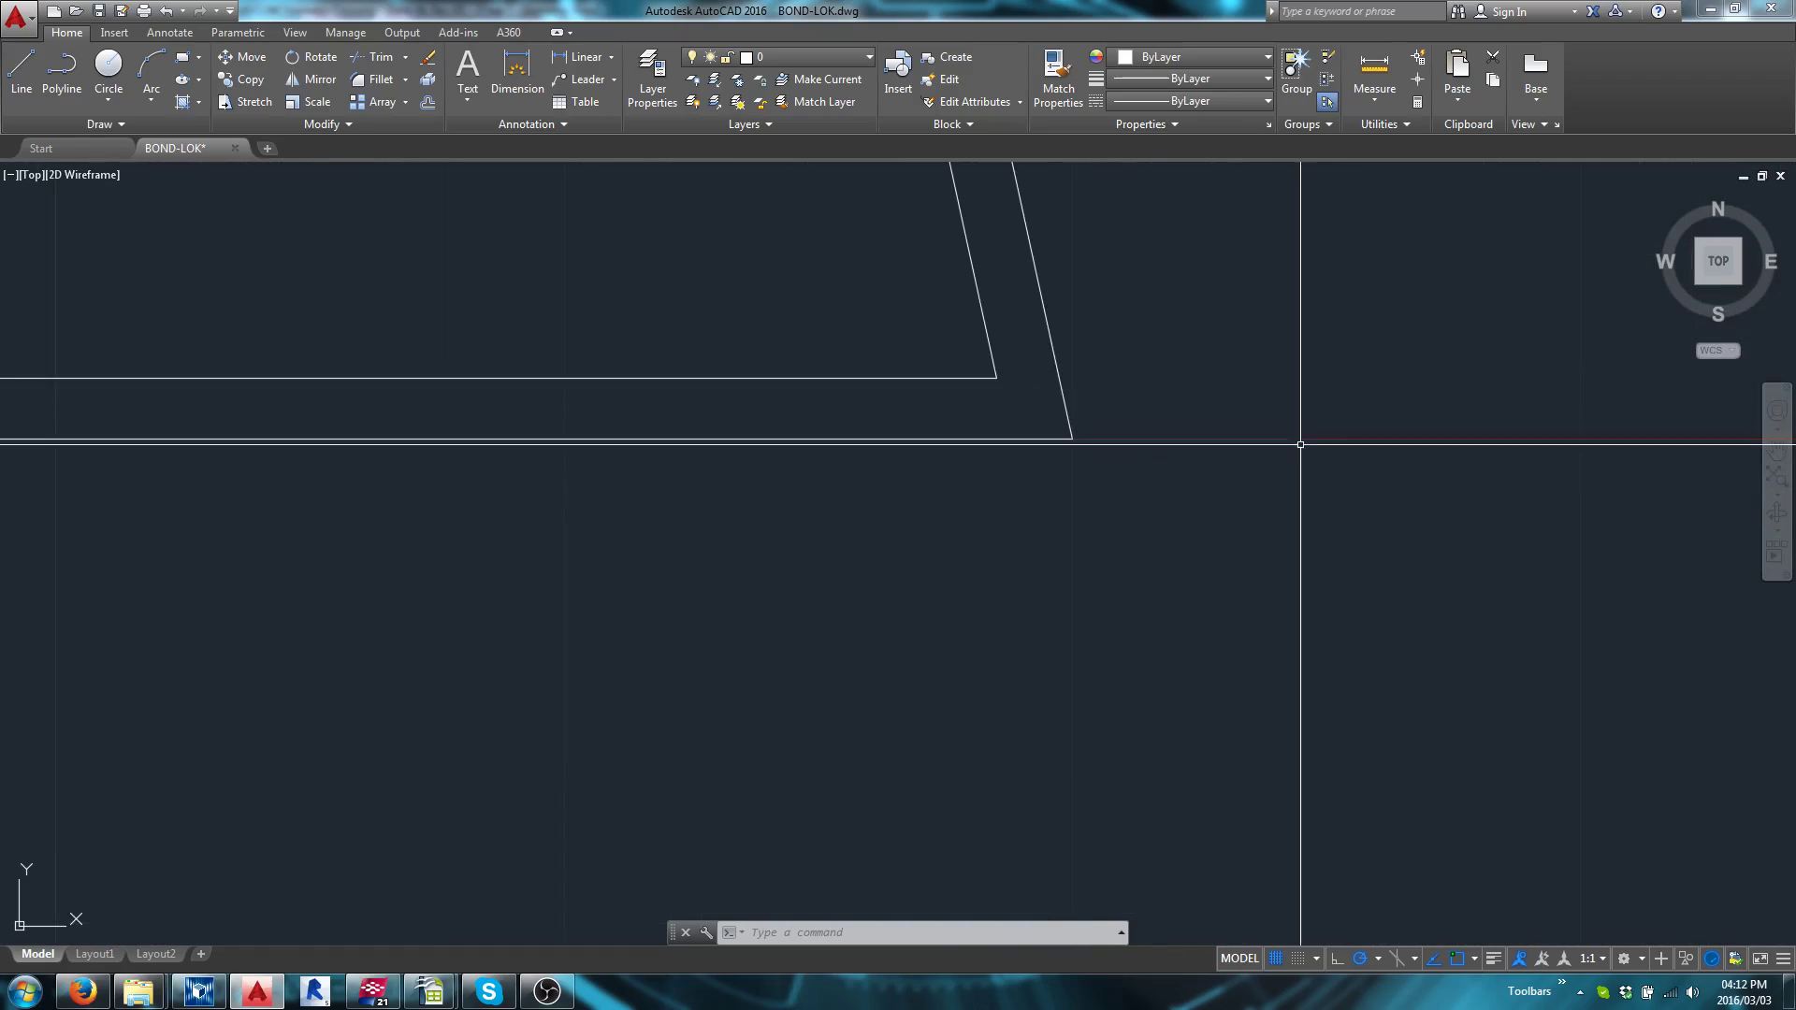
pyautogui.scroll(-4, 1029, 515)
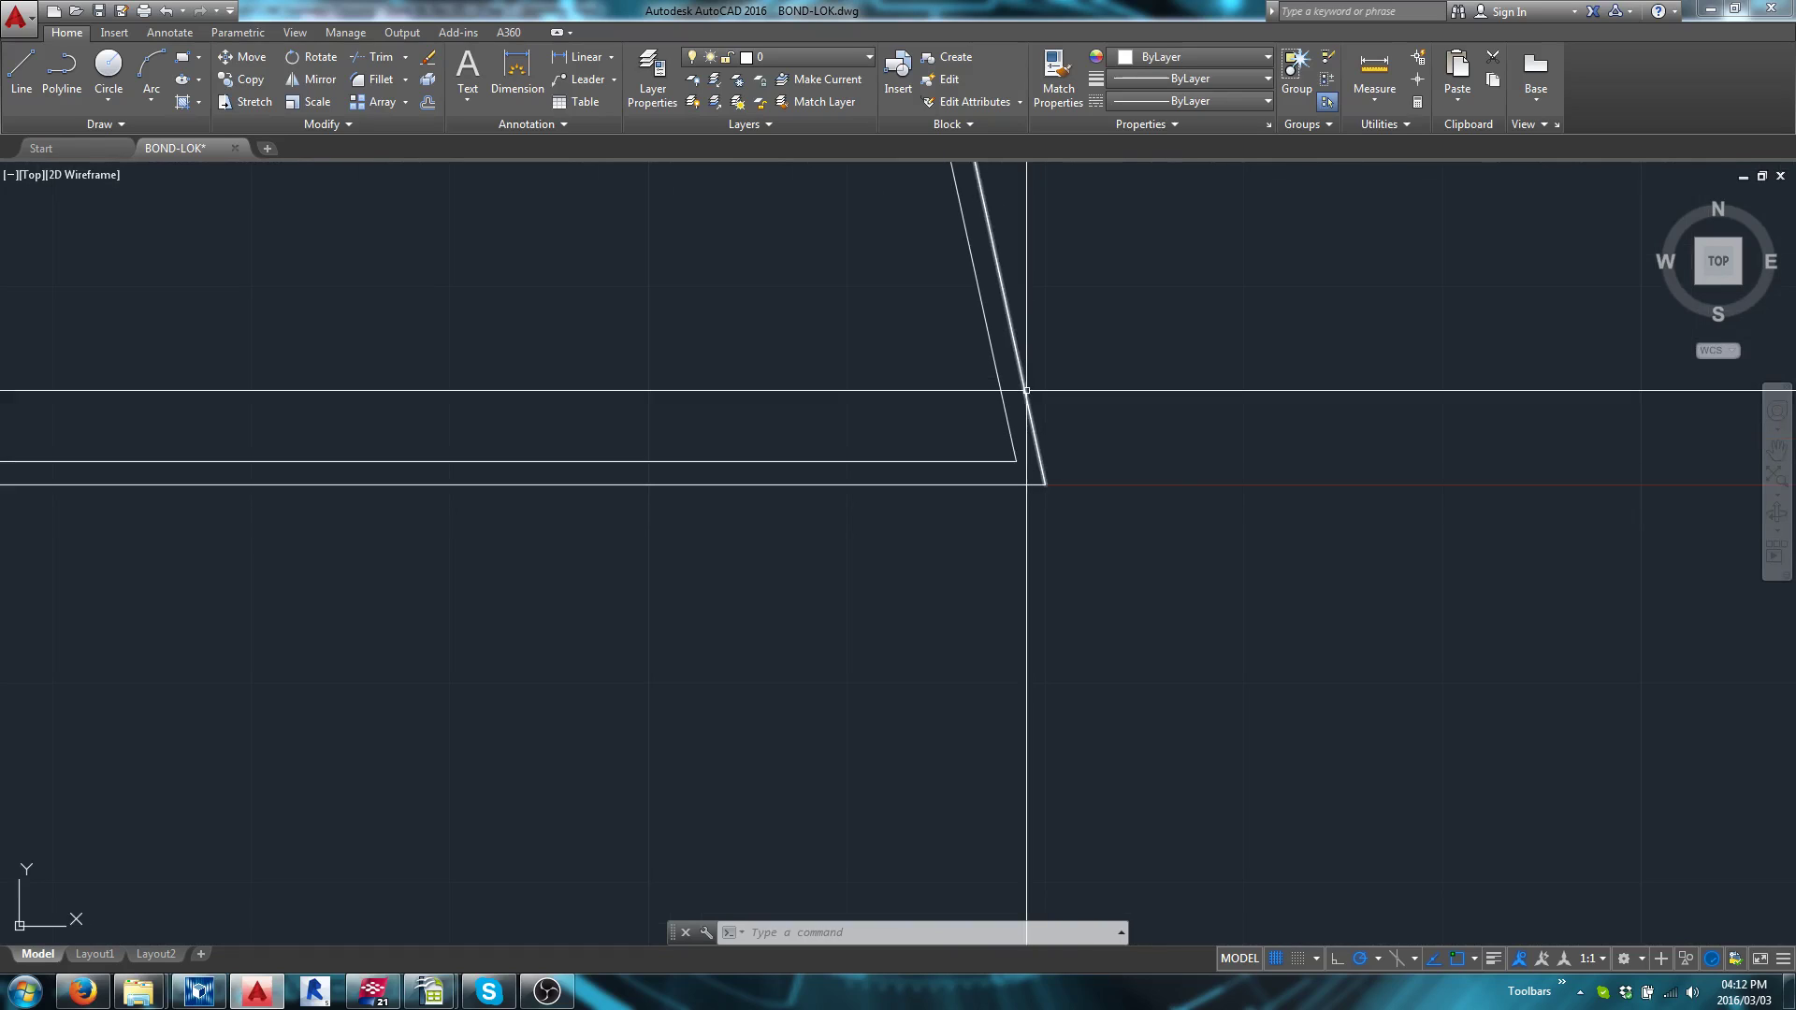
pyautogui.scroll(-10, 1039, 485)
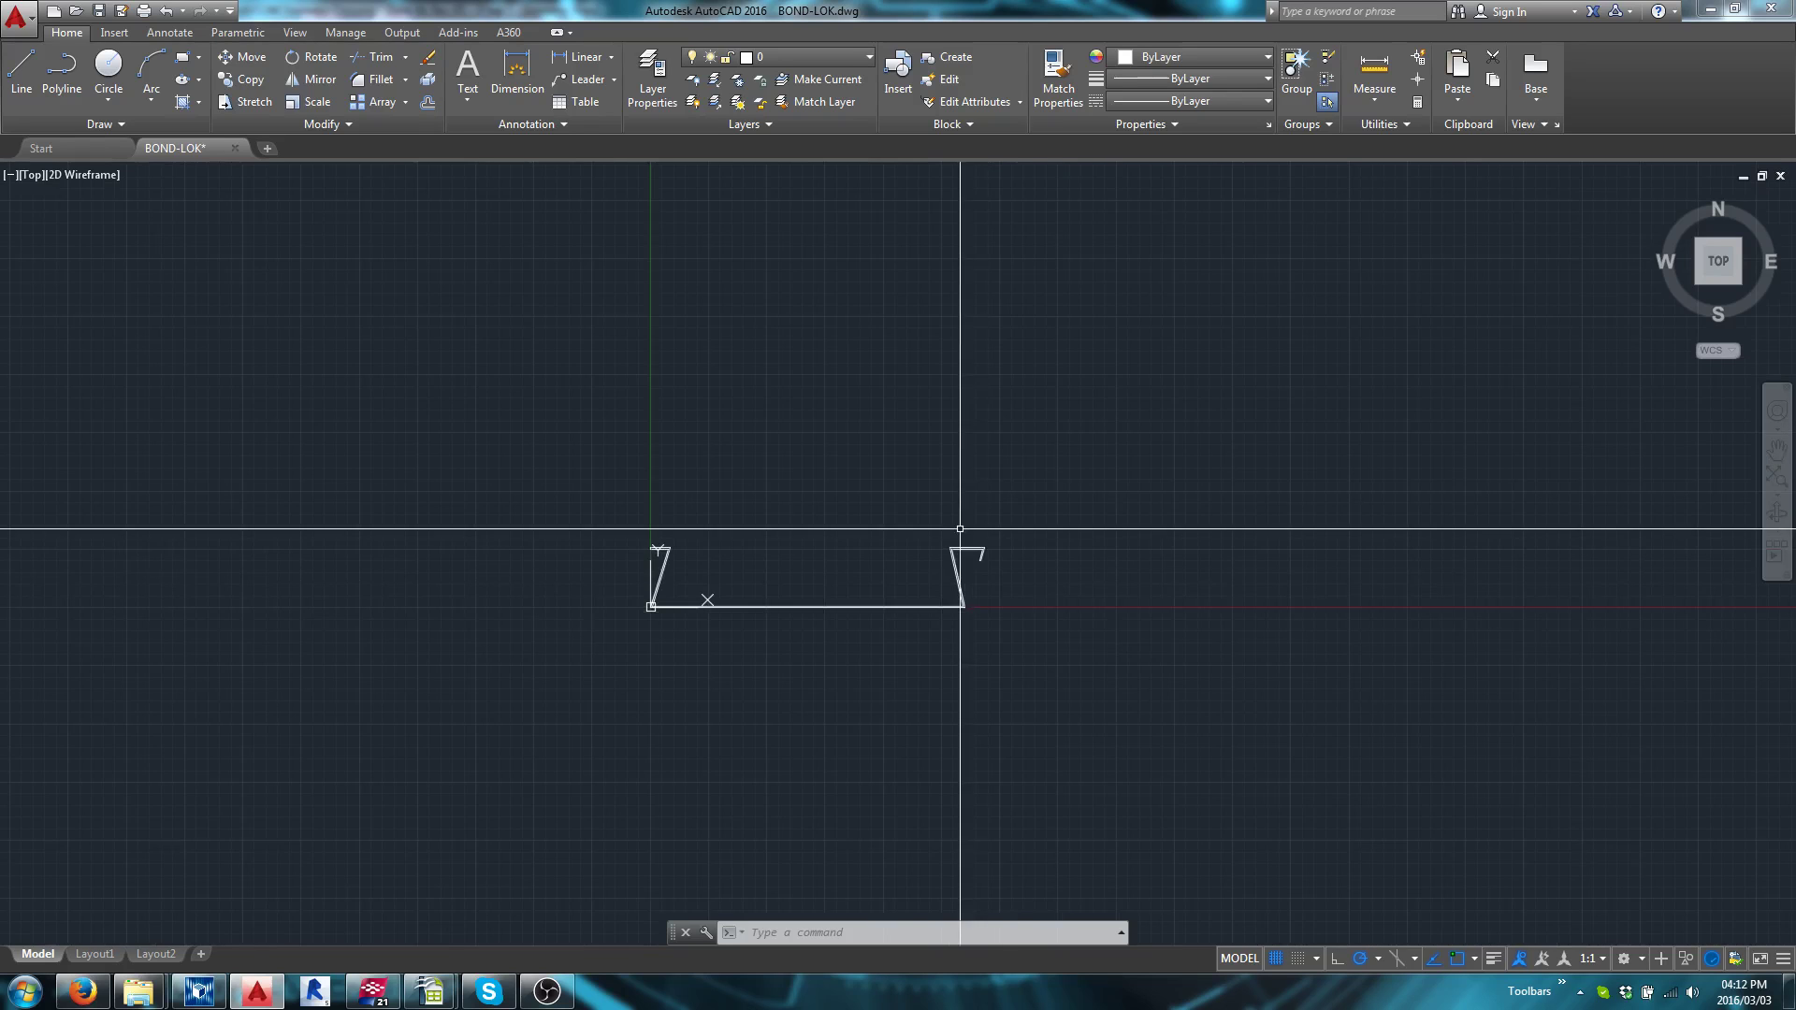
pyautogui.scroll(10, 960, 529)
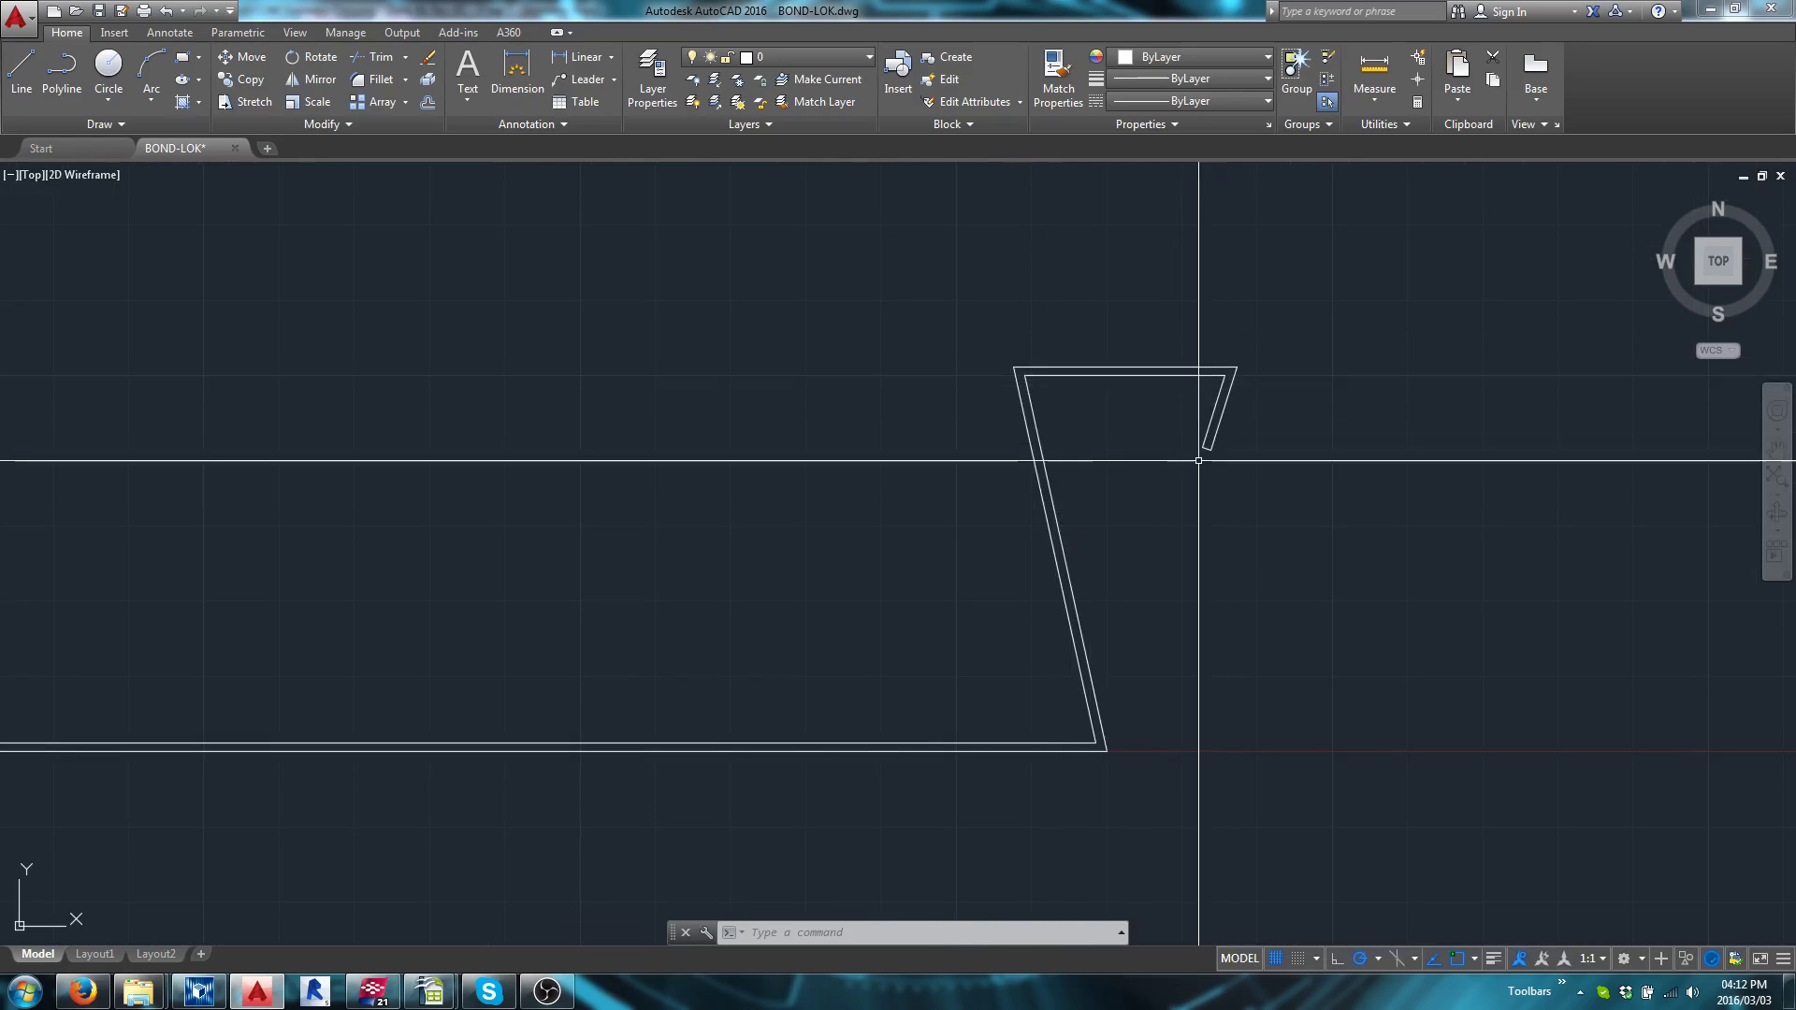
pyautogui.scroll(-4, 914, 385)
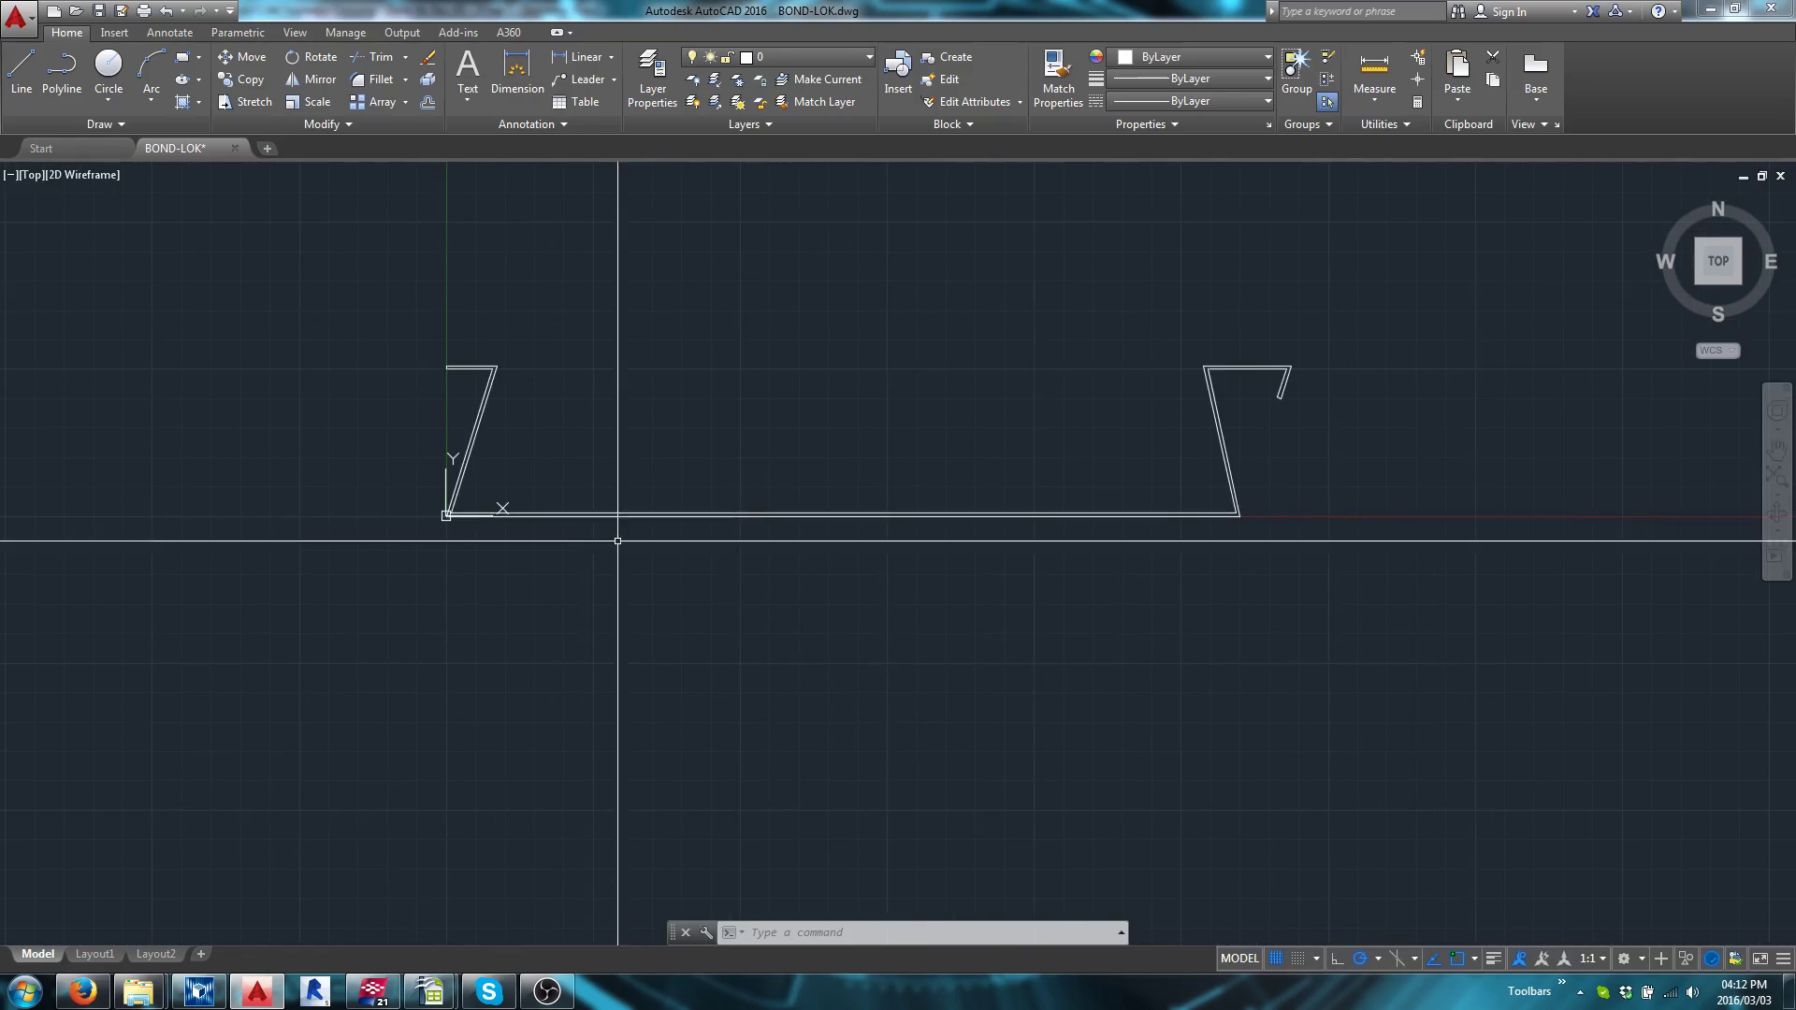
pyautogui.scroll(2, 813, 303)
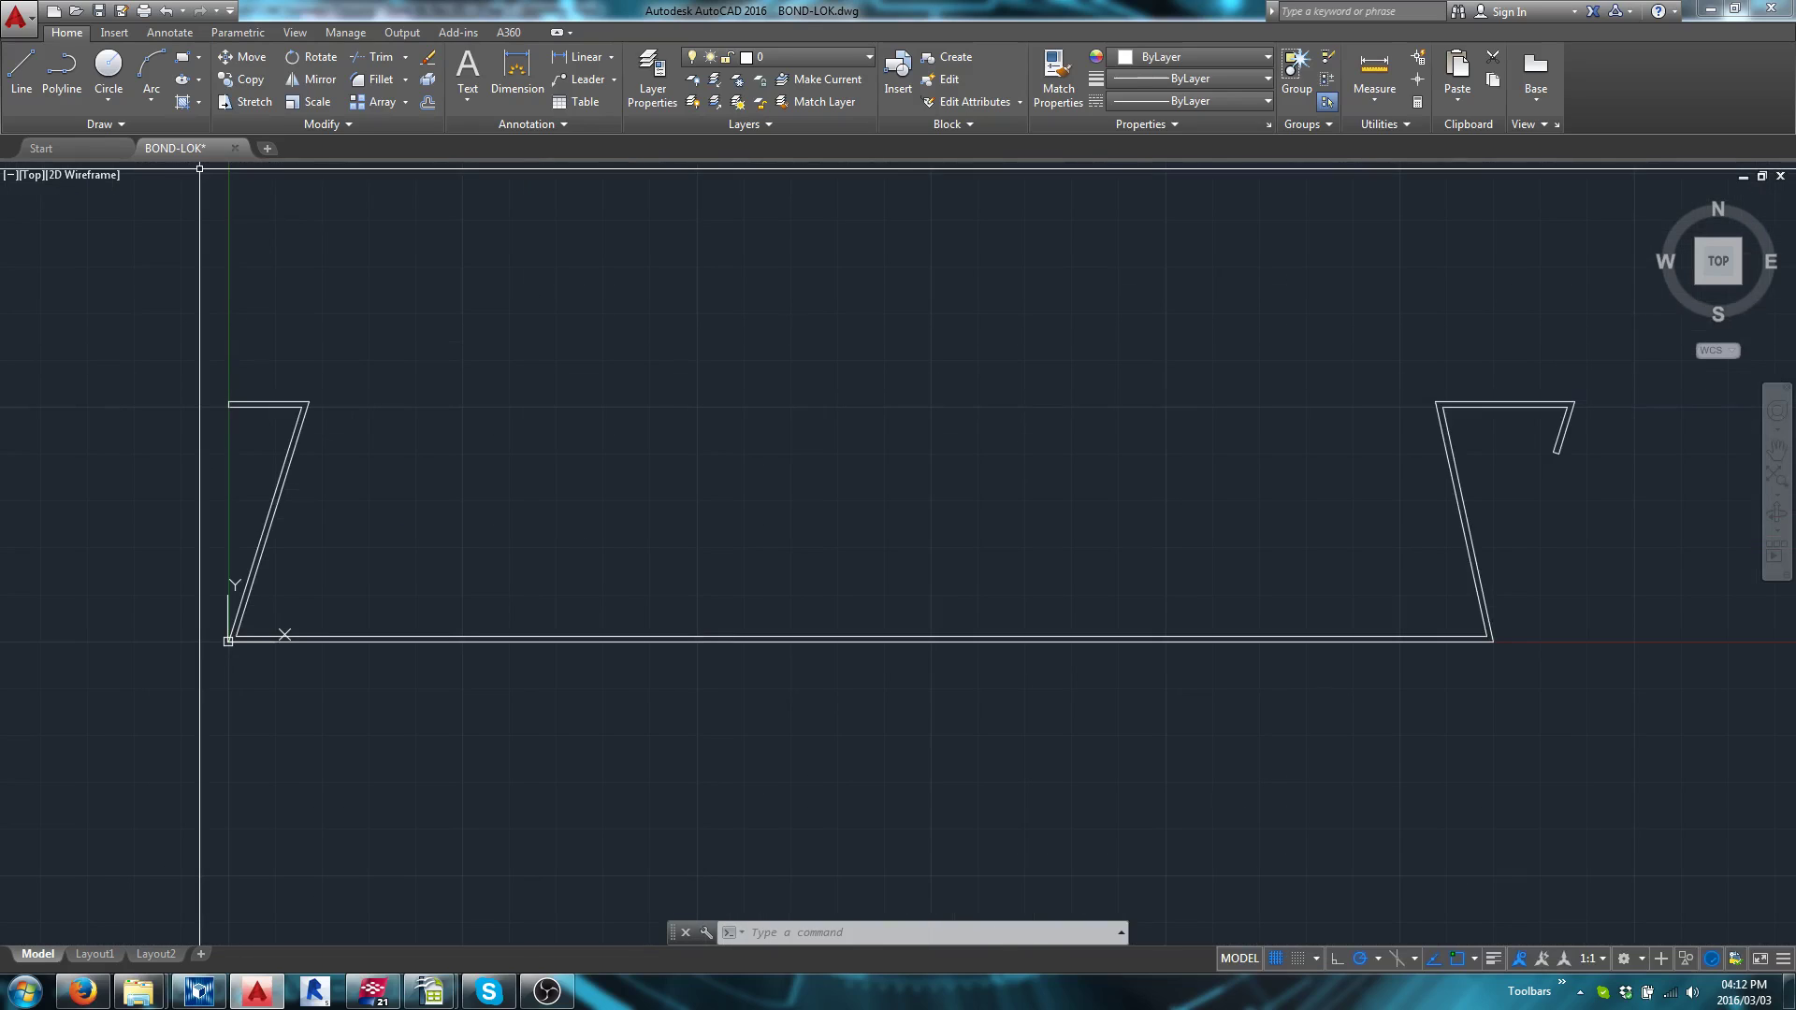
pyautogui.click(97, 13)
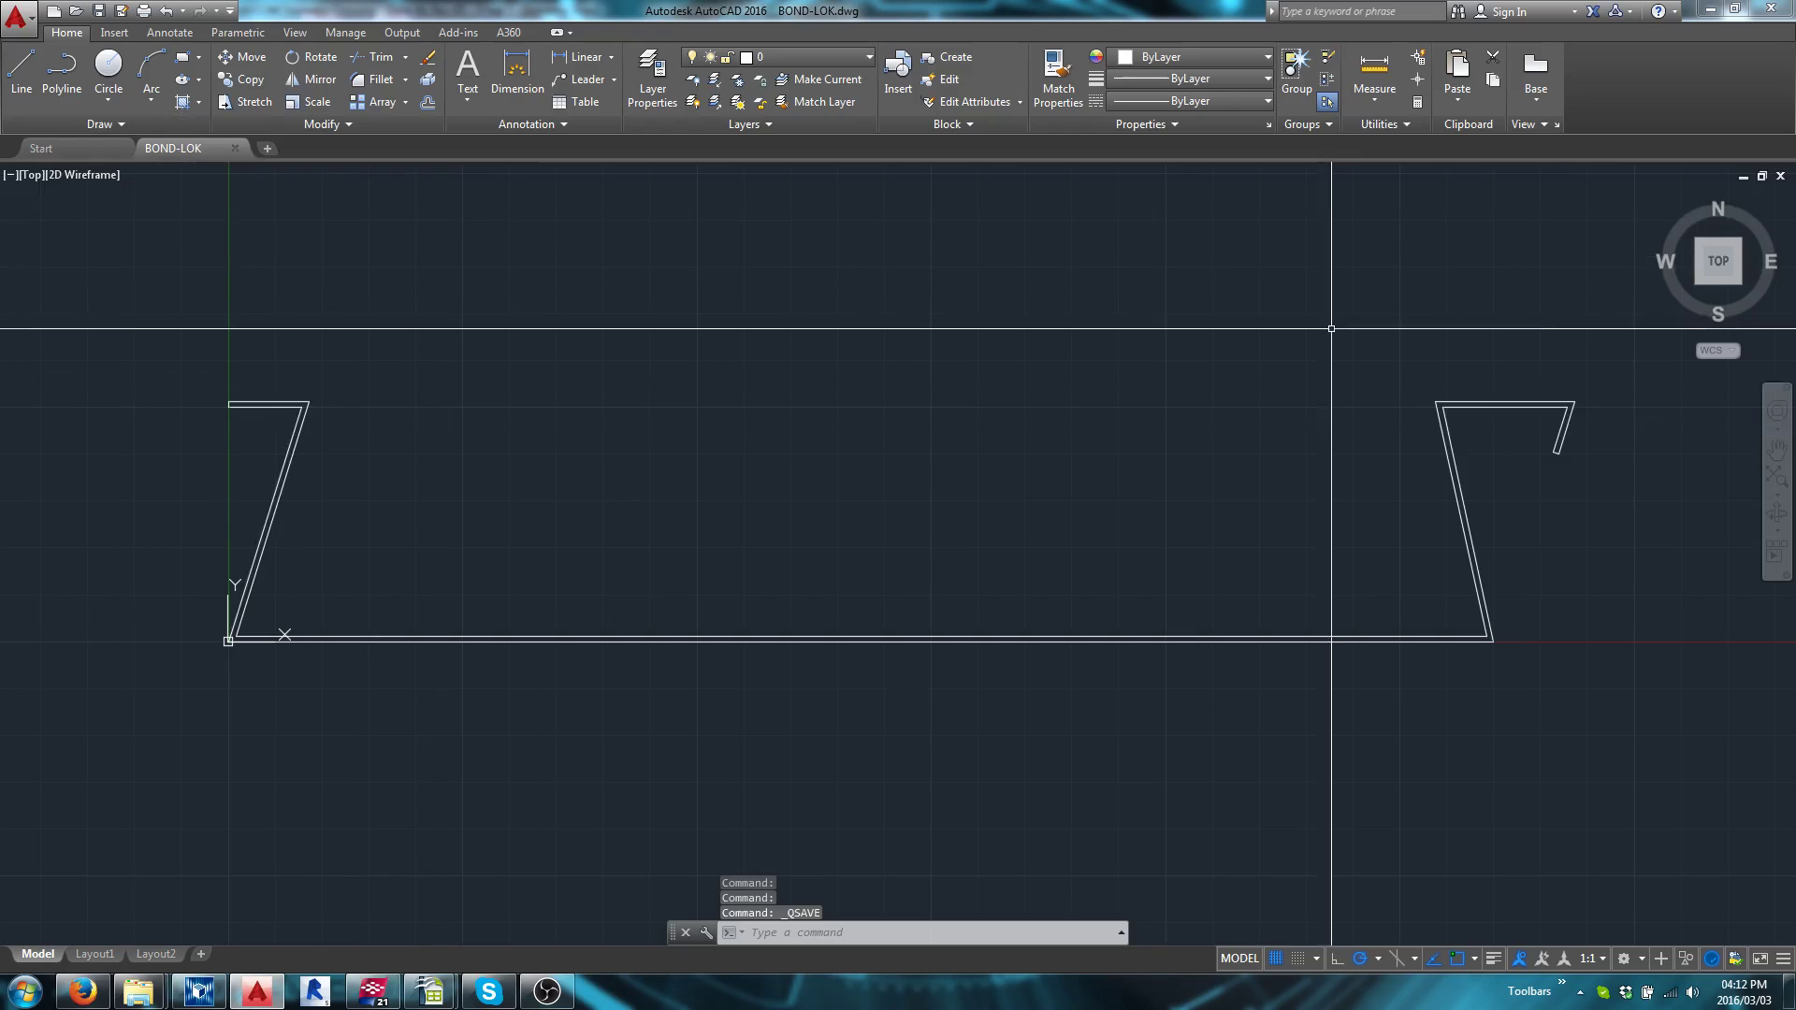
pyautogui.click(1710, 9)
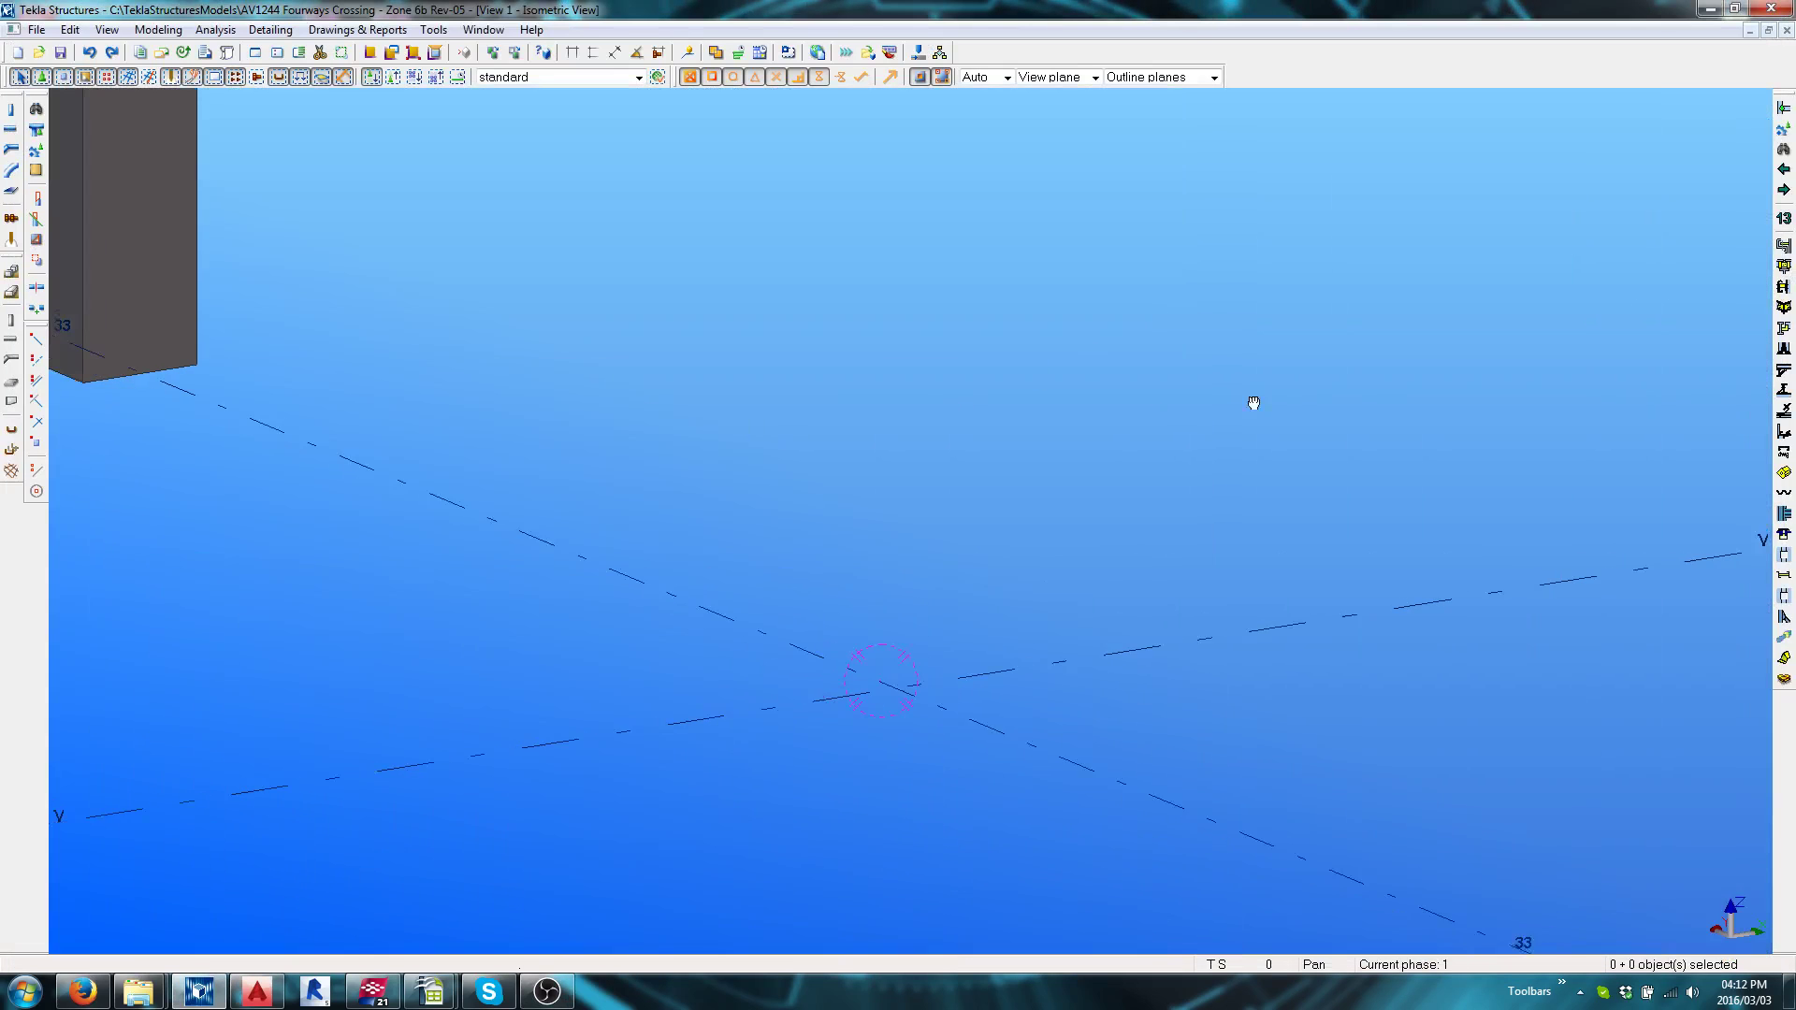
# Start Modeling > Profiles > Define Cross Section Using DWG File
pyautogui.moveTo(822, 466); pyautogui.dragTo(903, 495, button='middle')
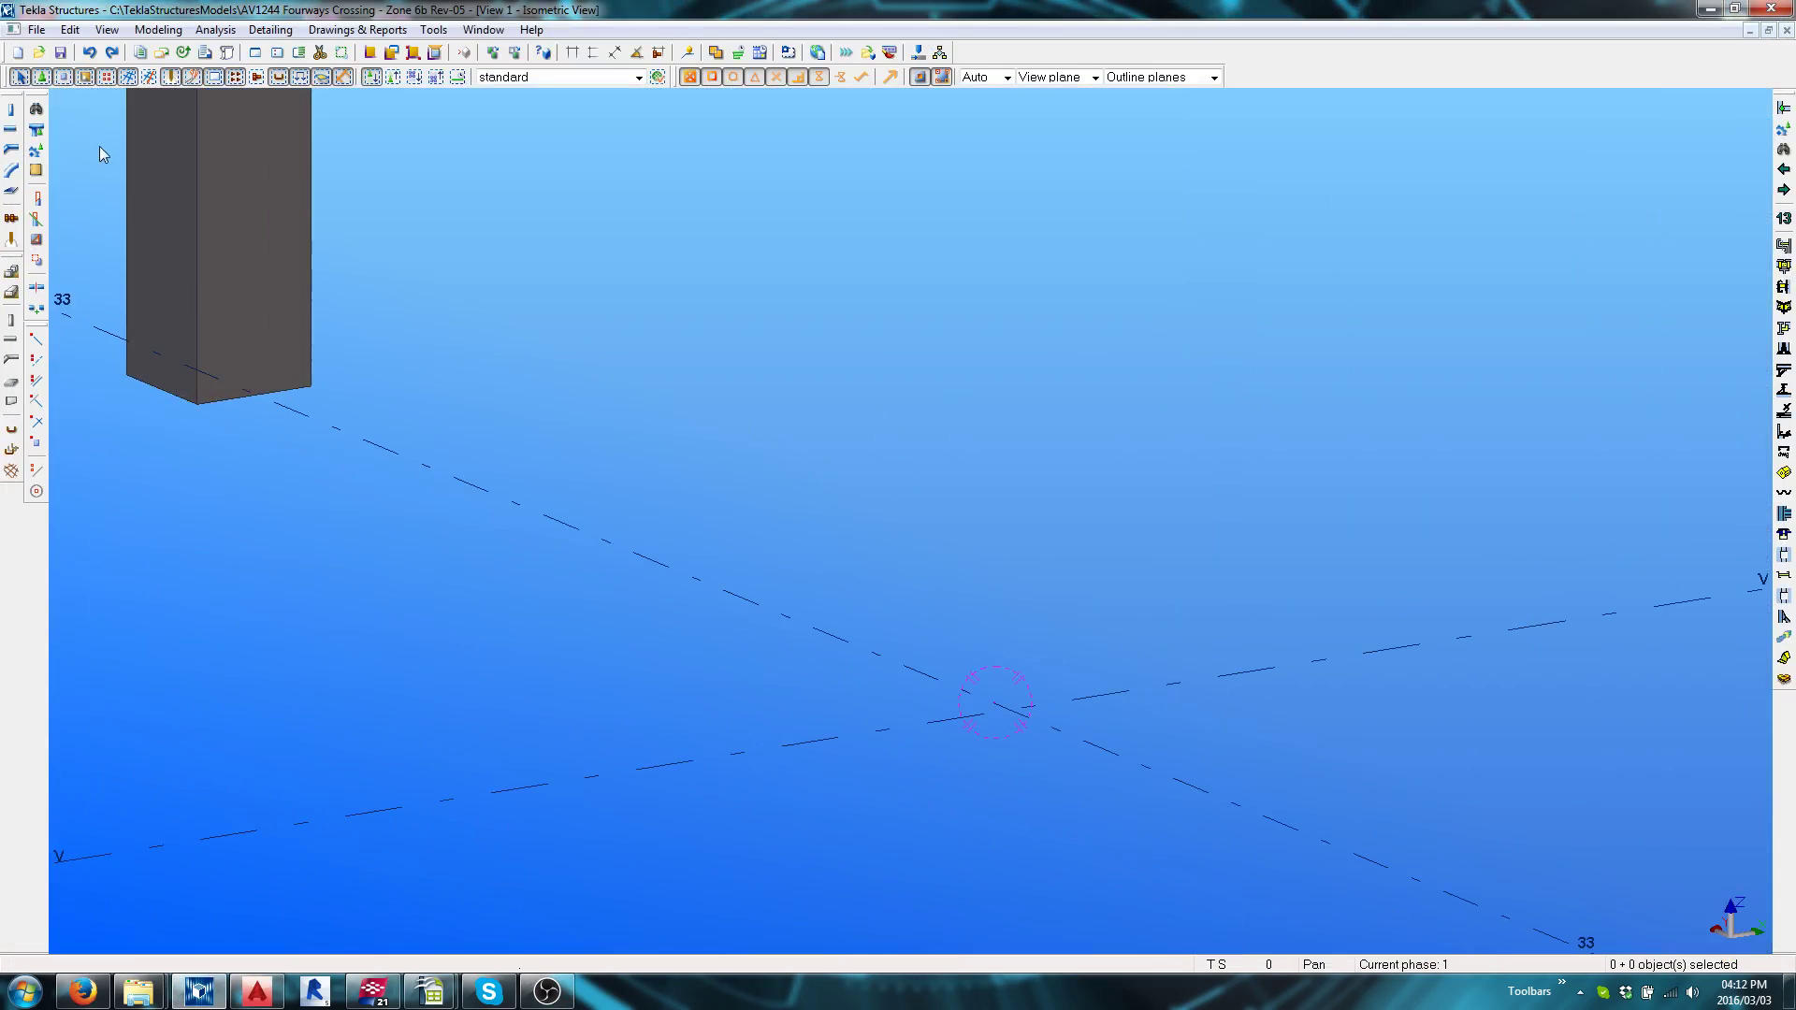
pyautogui.click(158, 29)
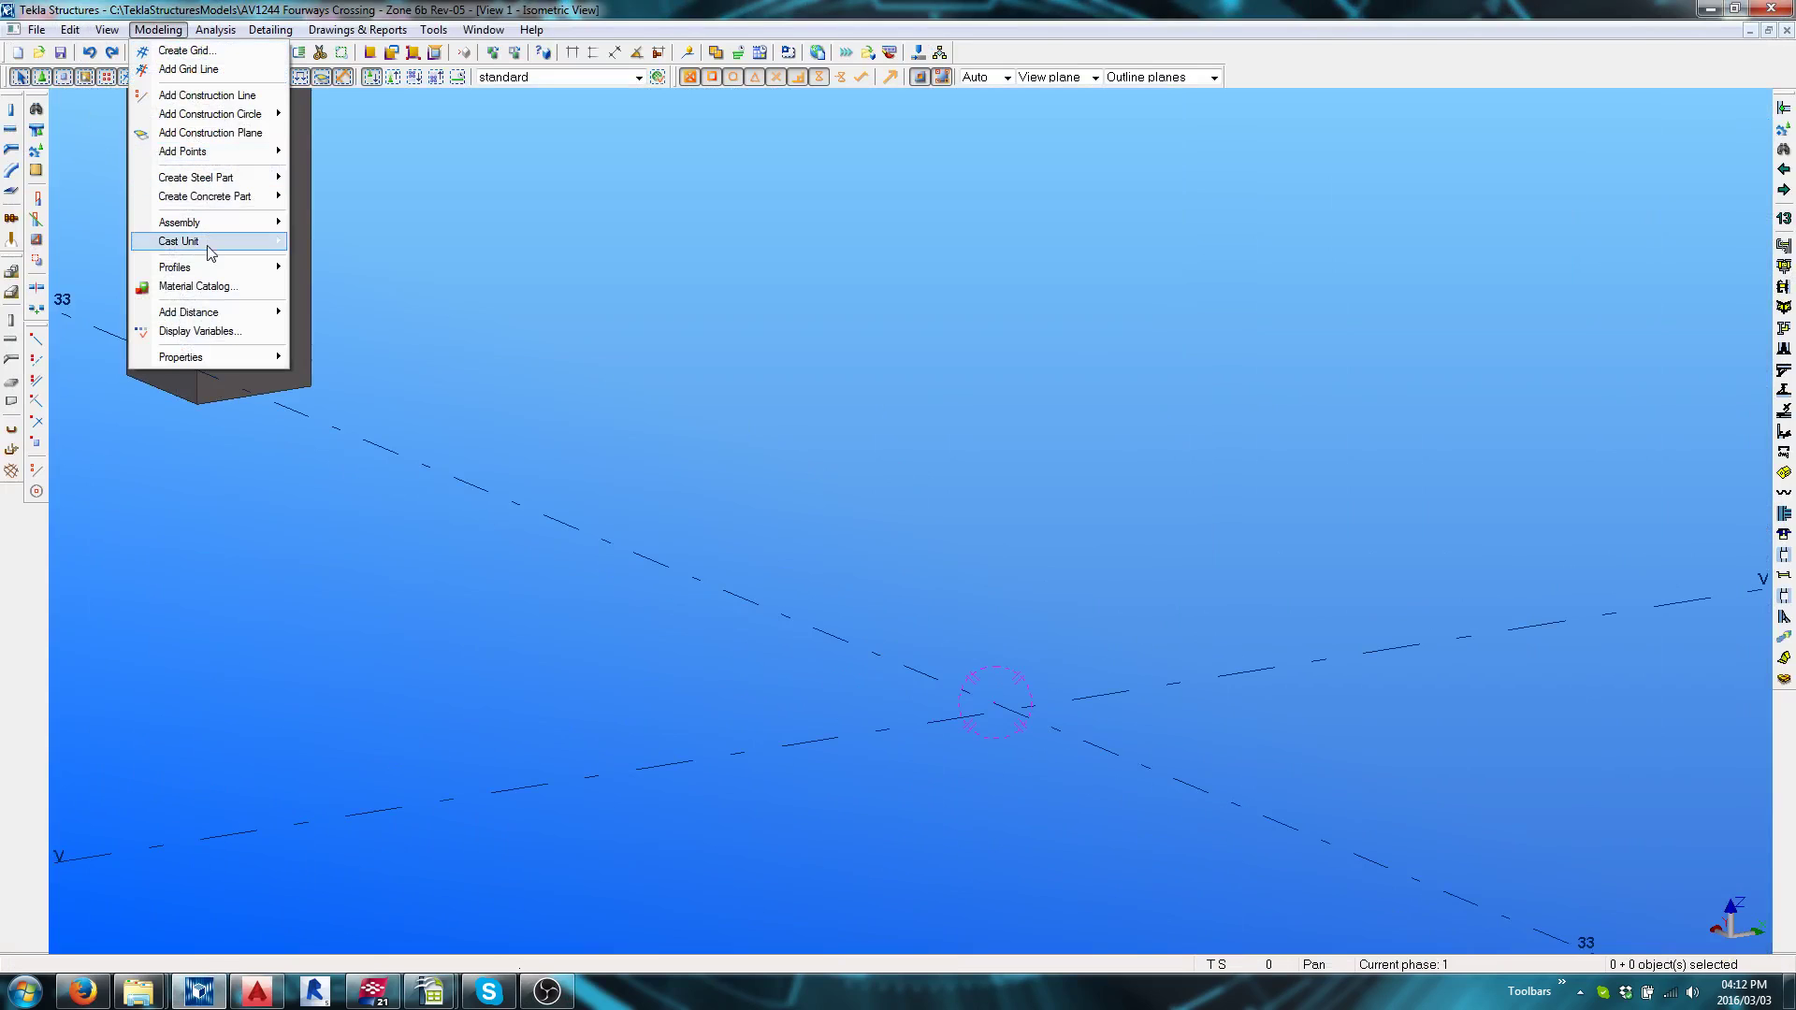
pyautogui.moveTo(212, 272)
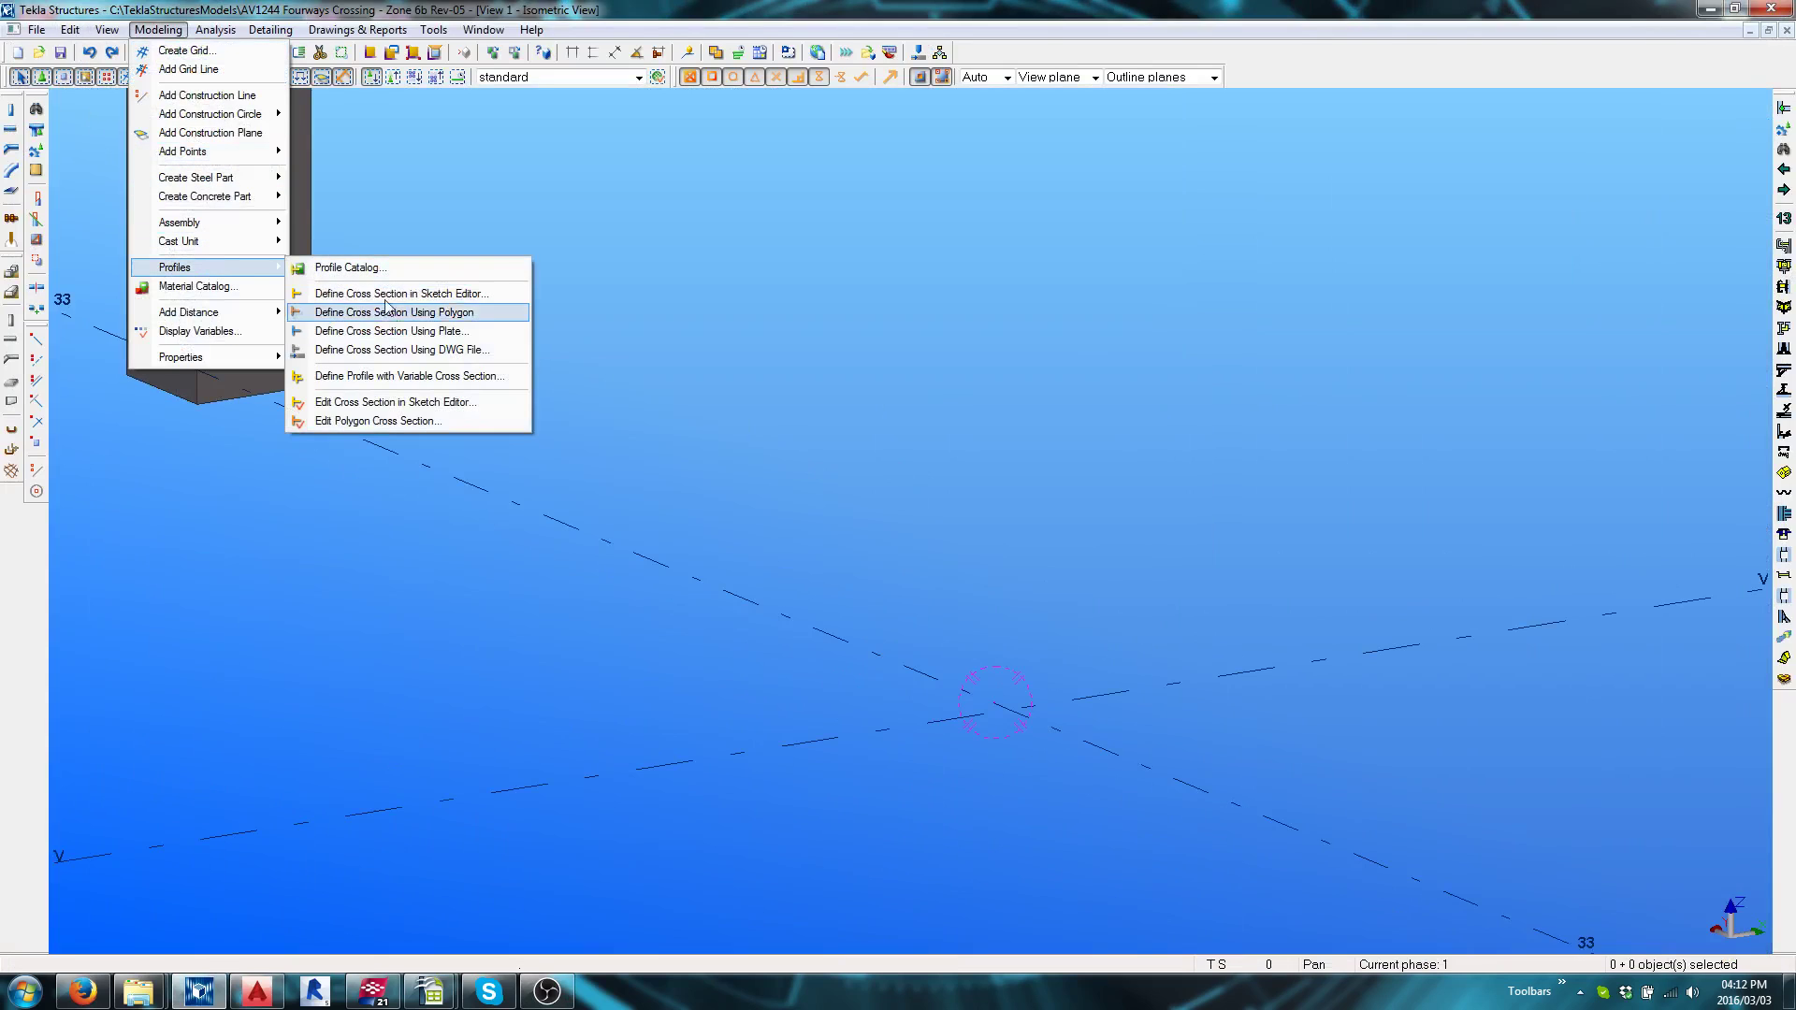
pyautogui.click(418, 350)
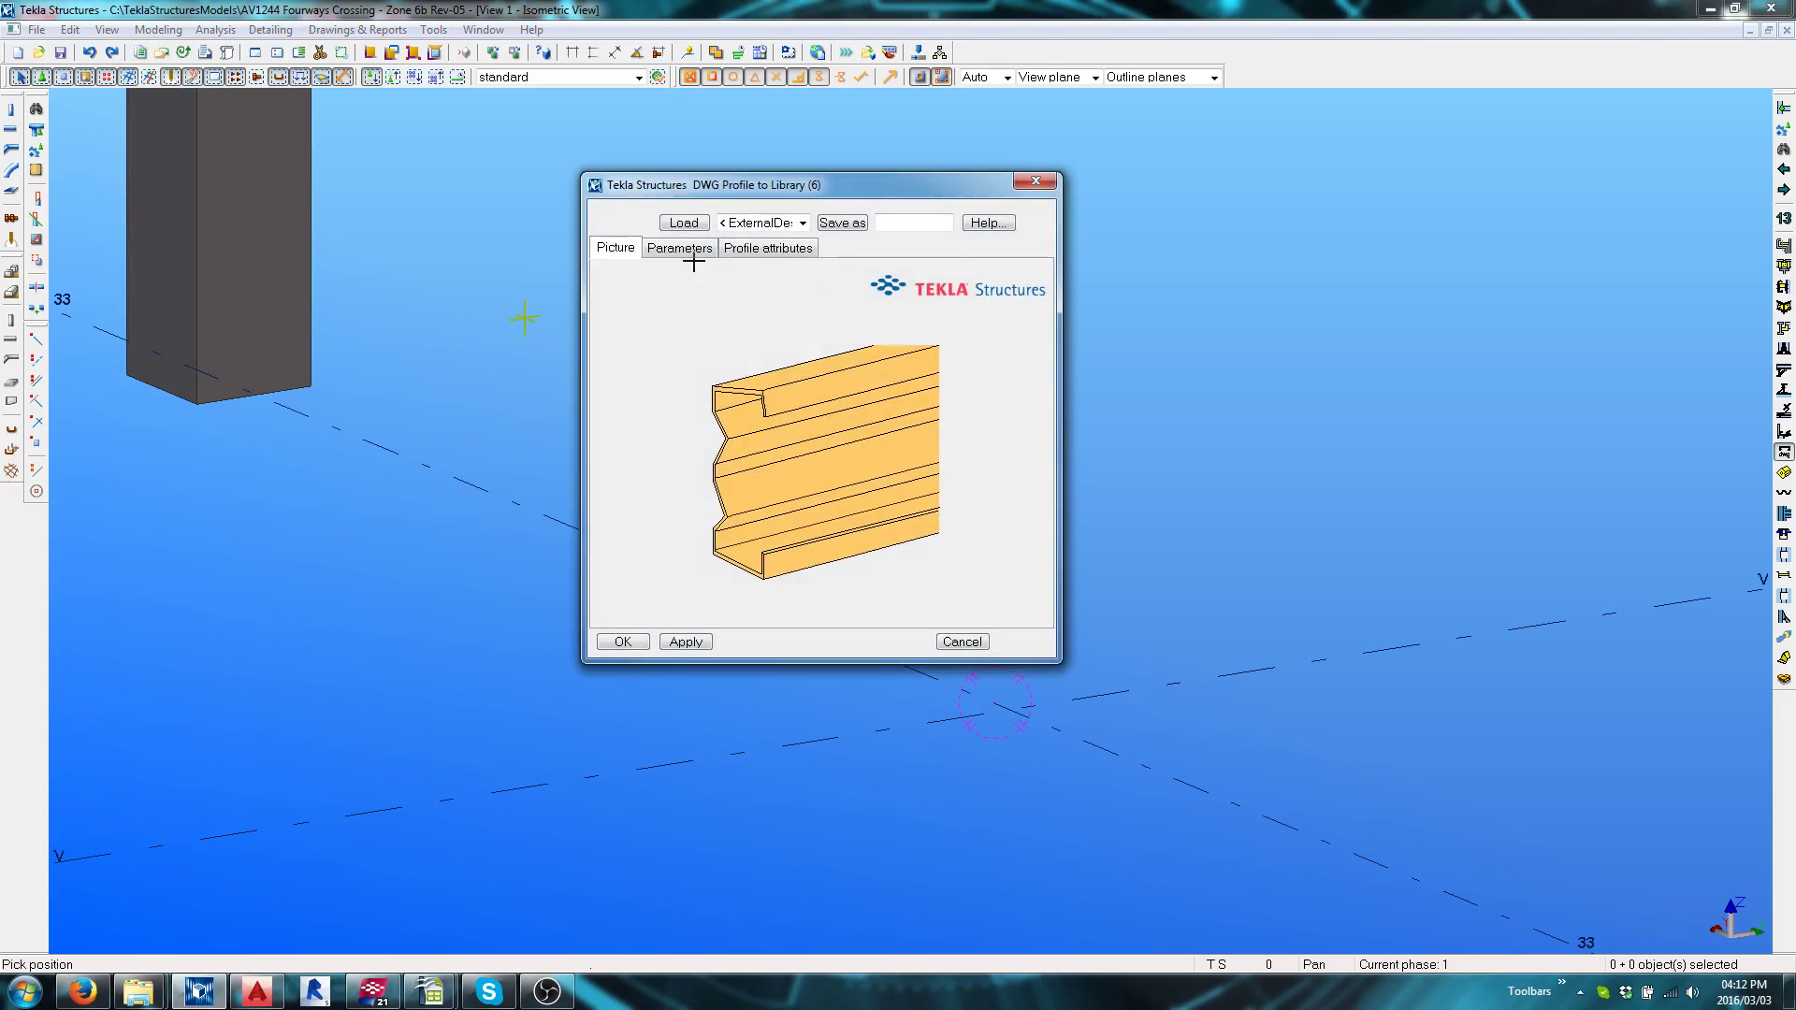
# On the Parameters tab, choose the BOND-LOK drawing as the input file
pyautogui.click(694, 250)
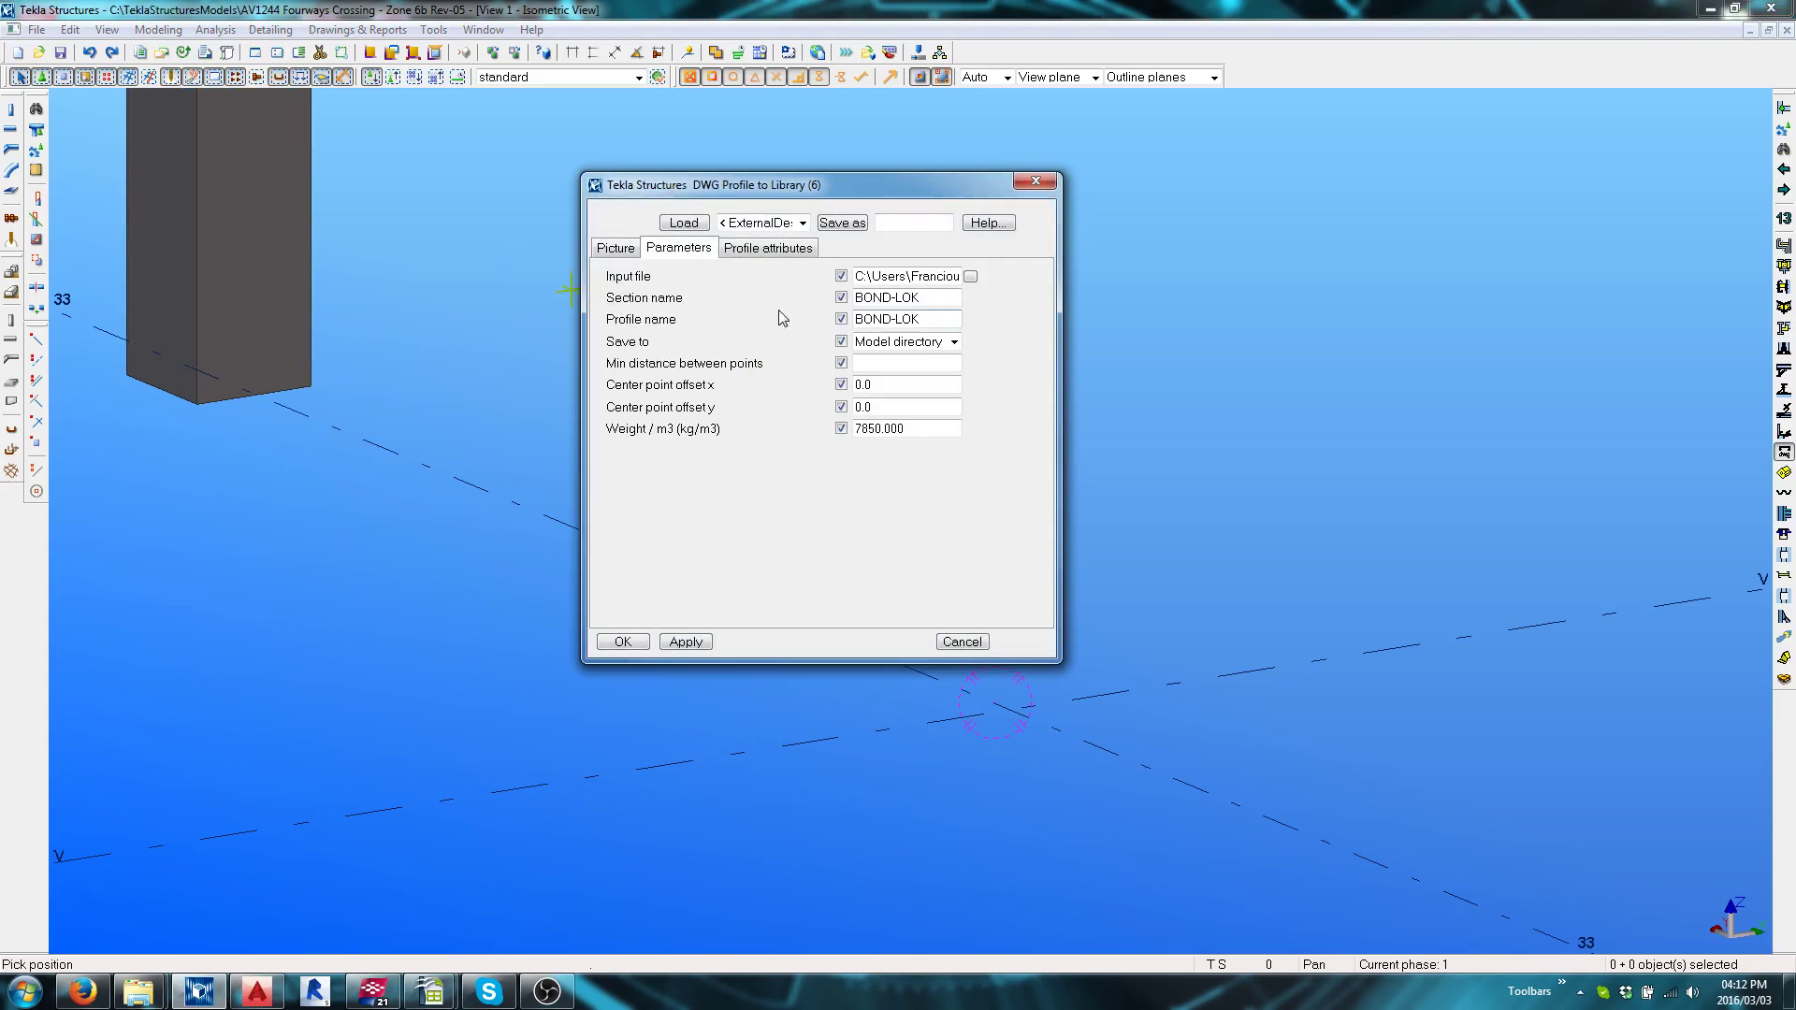
pyautogui.click(971, 277)
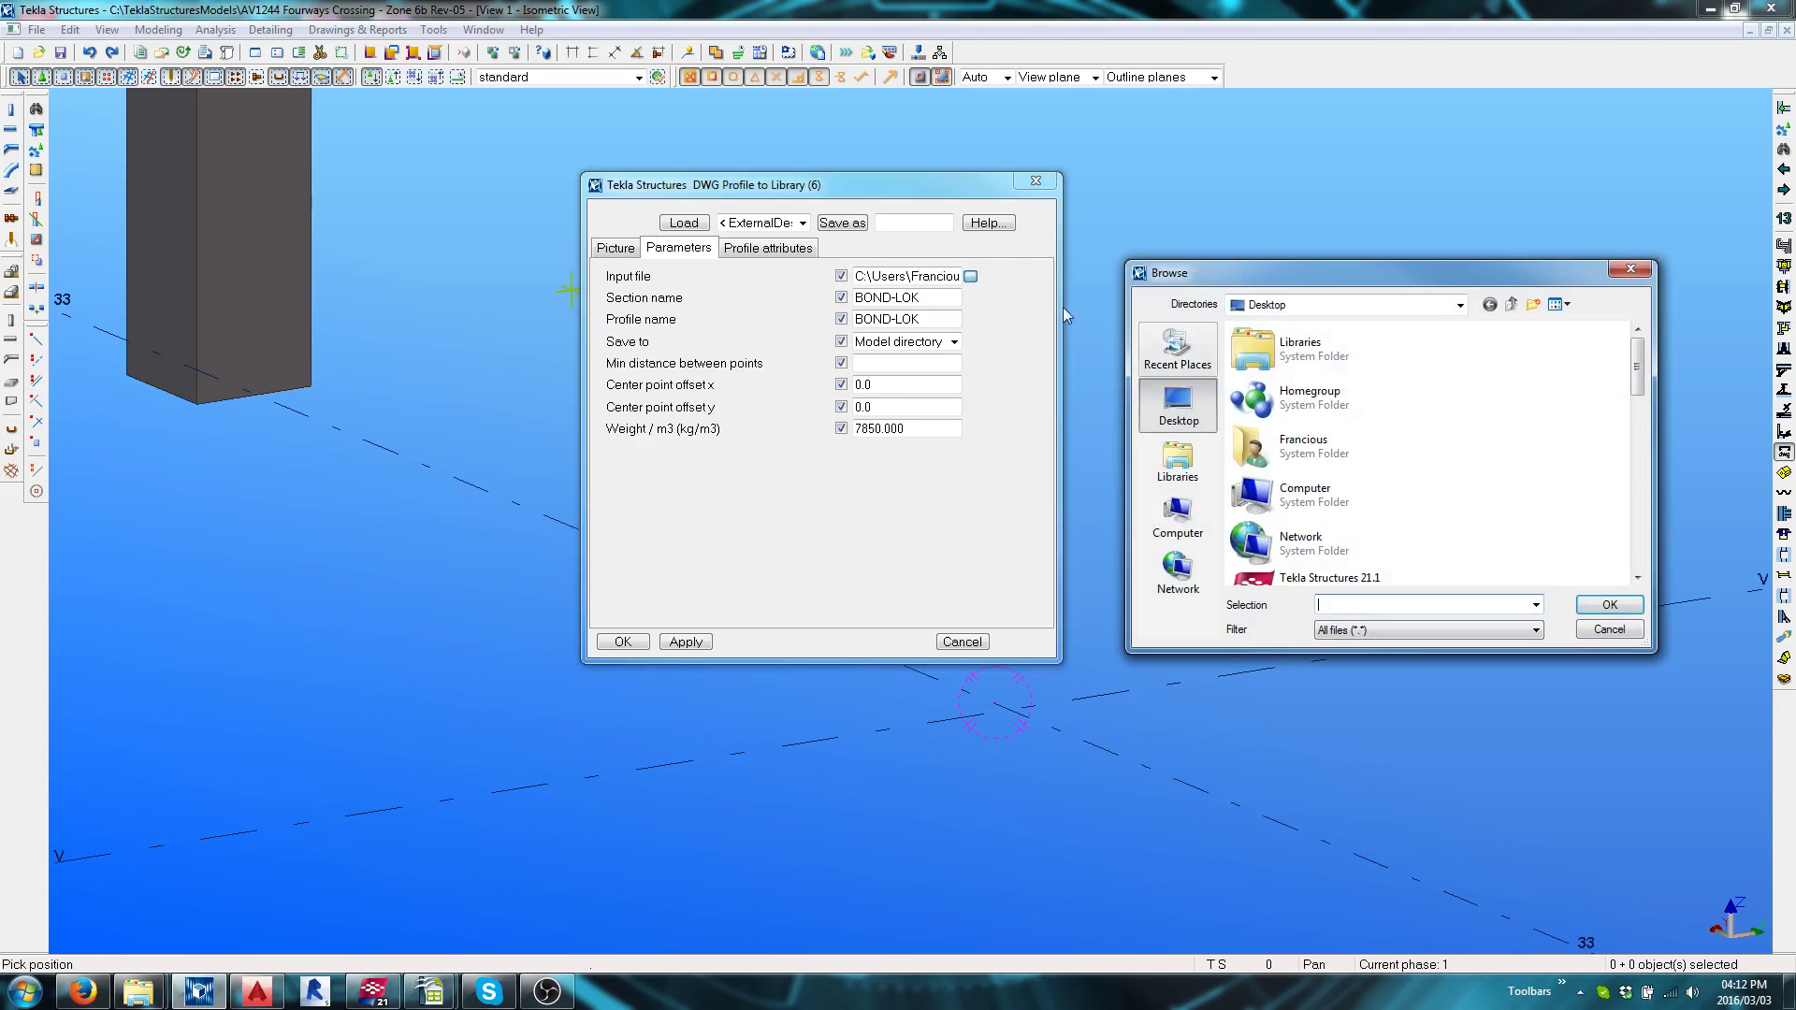
pyautogui.scroll(-5, 1482, 497)
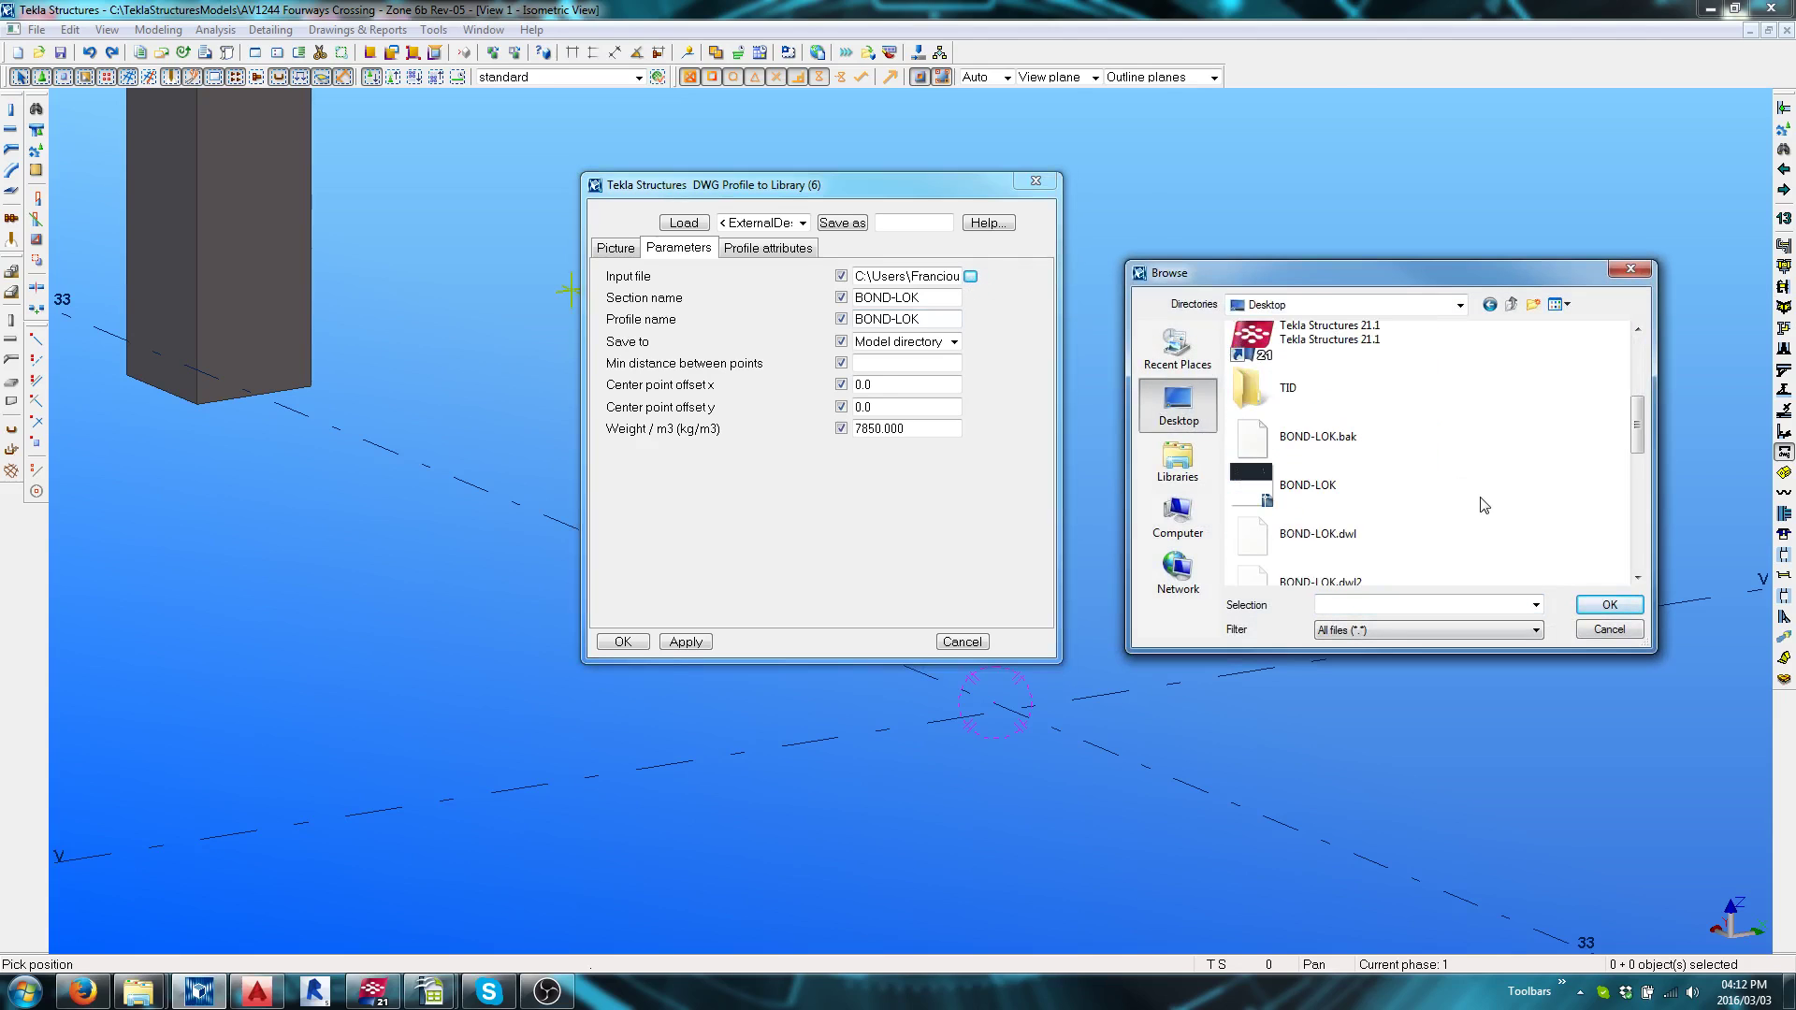
pyautogui.click(1337, 360)
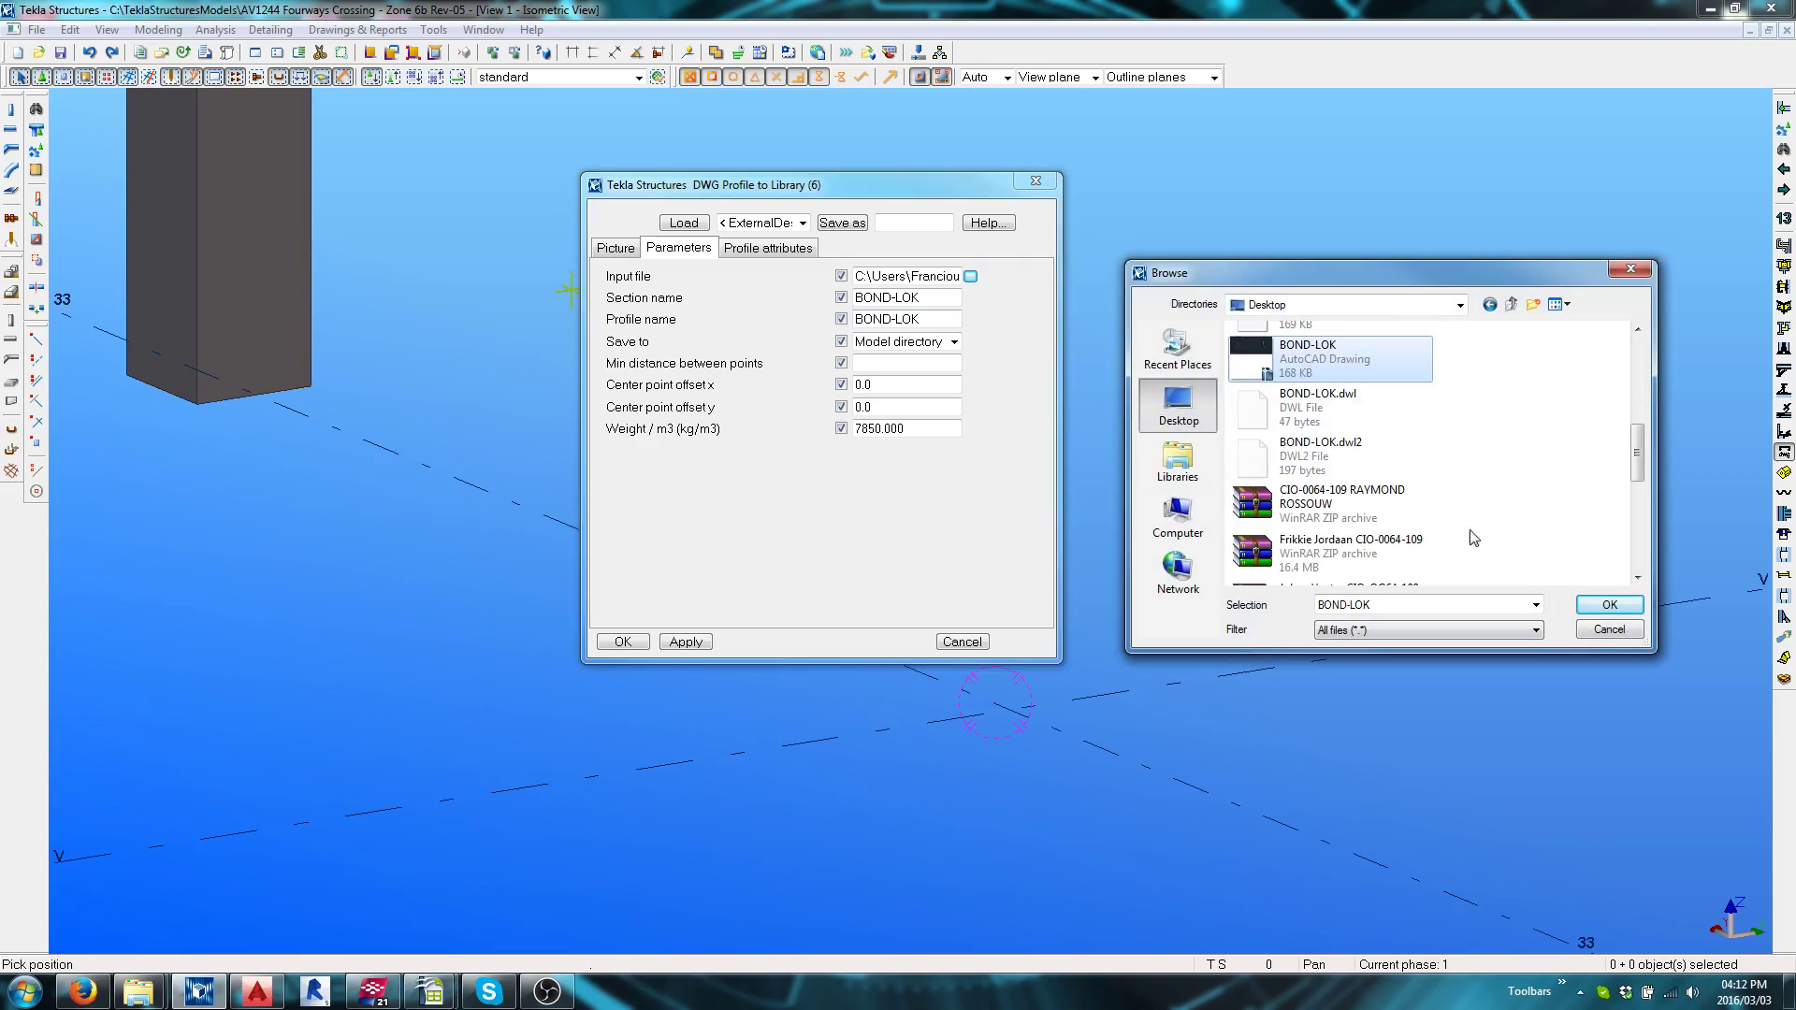
pyautogui.click(1609, 605)
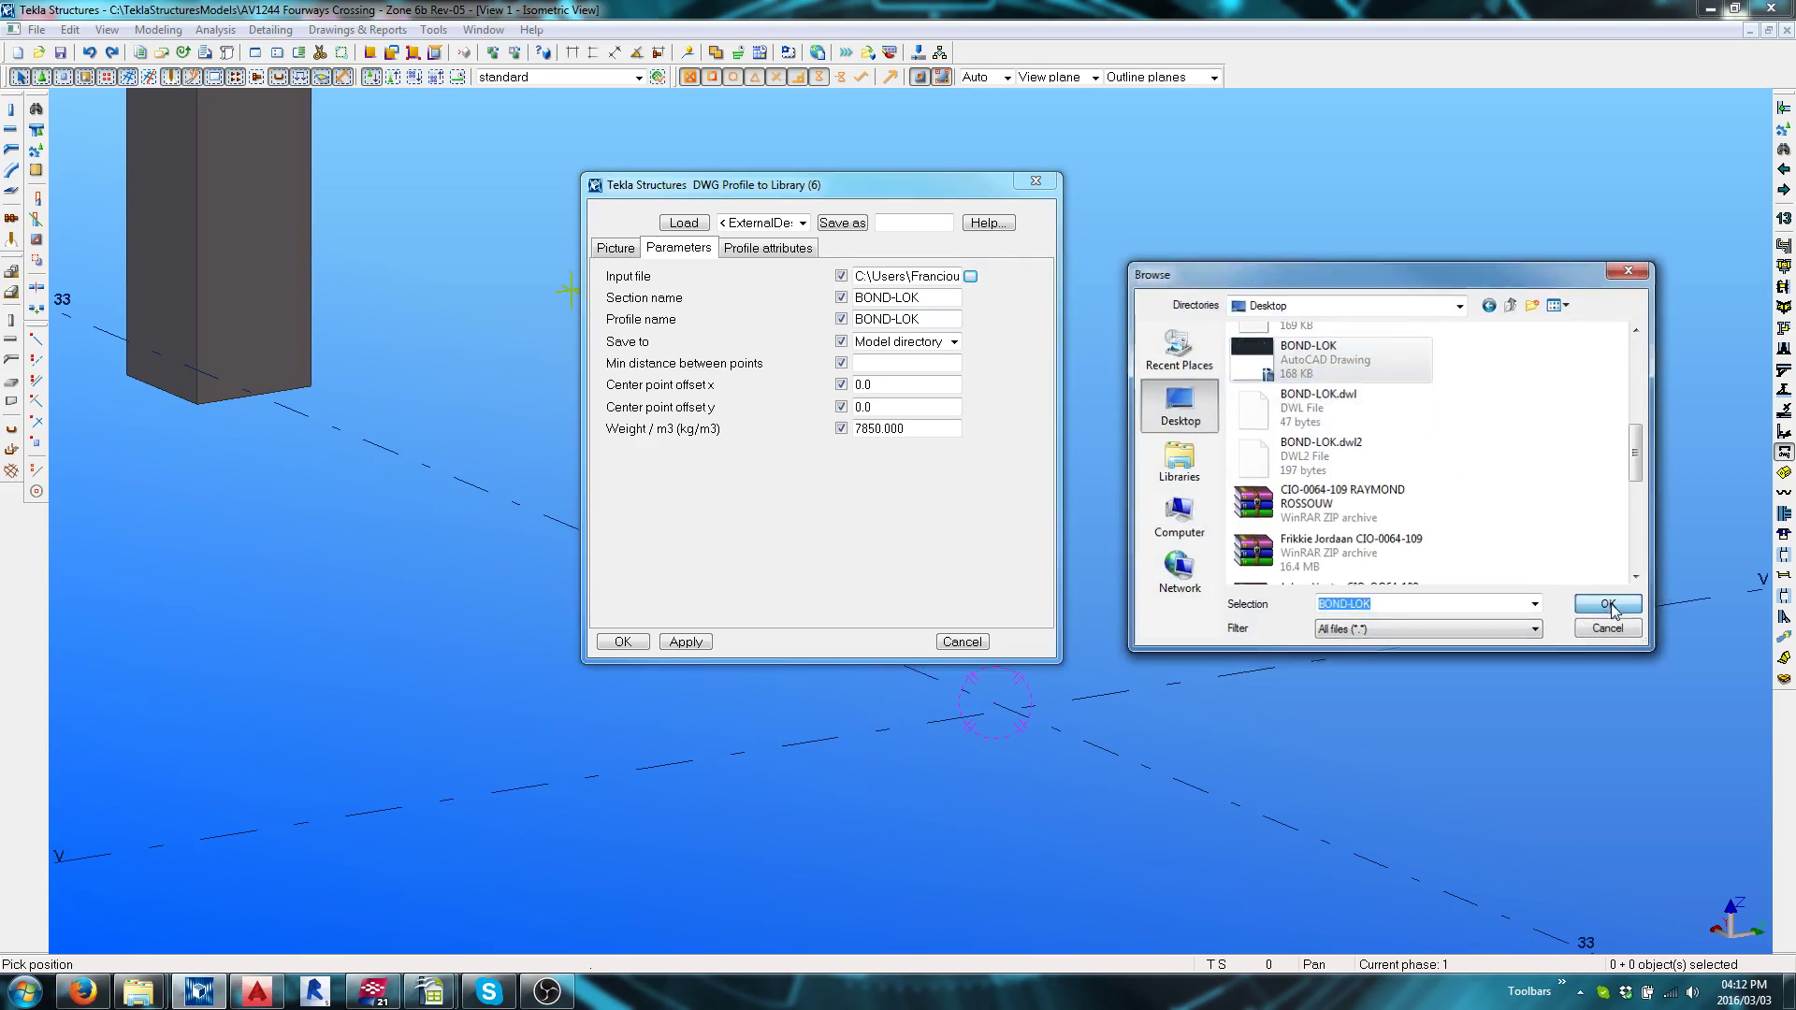
# Name the section and profile BOND-LOK, keep zero offsets and 7850 kg/m3, and import it
pyautogui.moveTo(926, 298); pyautogui.dragTo(771, 309)
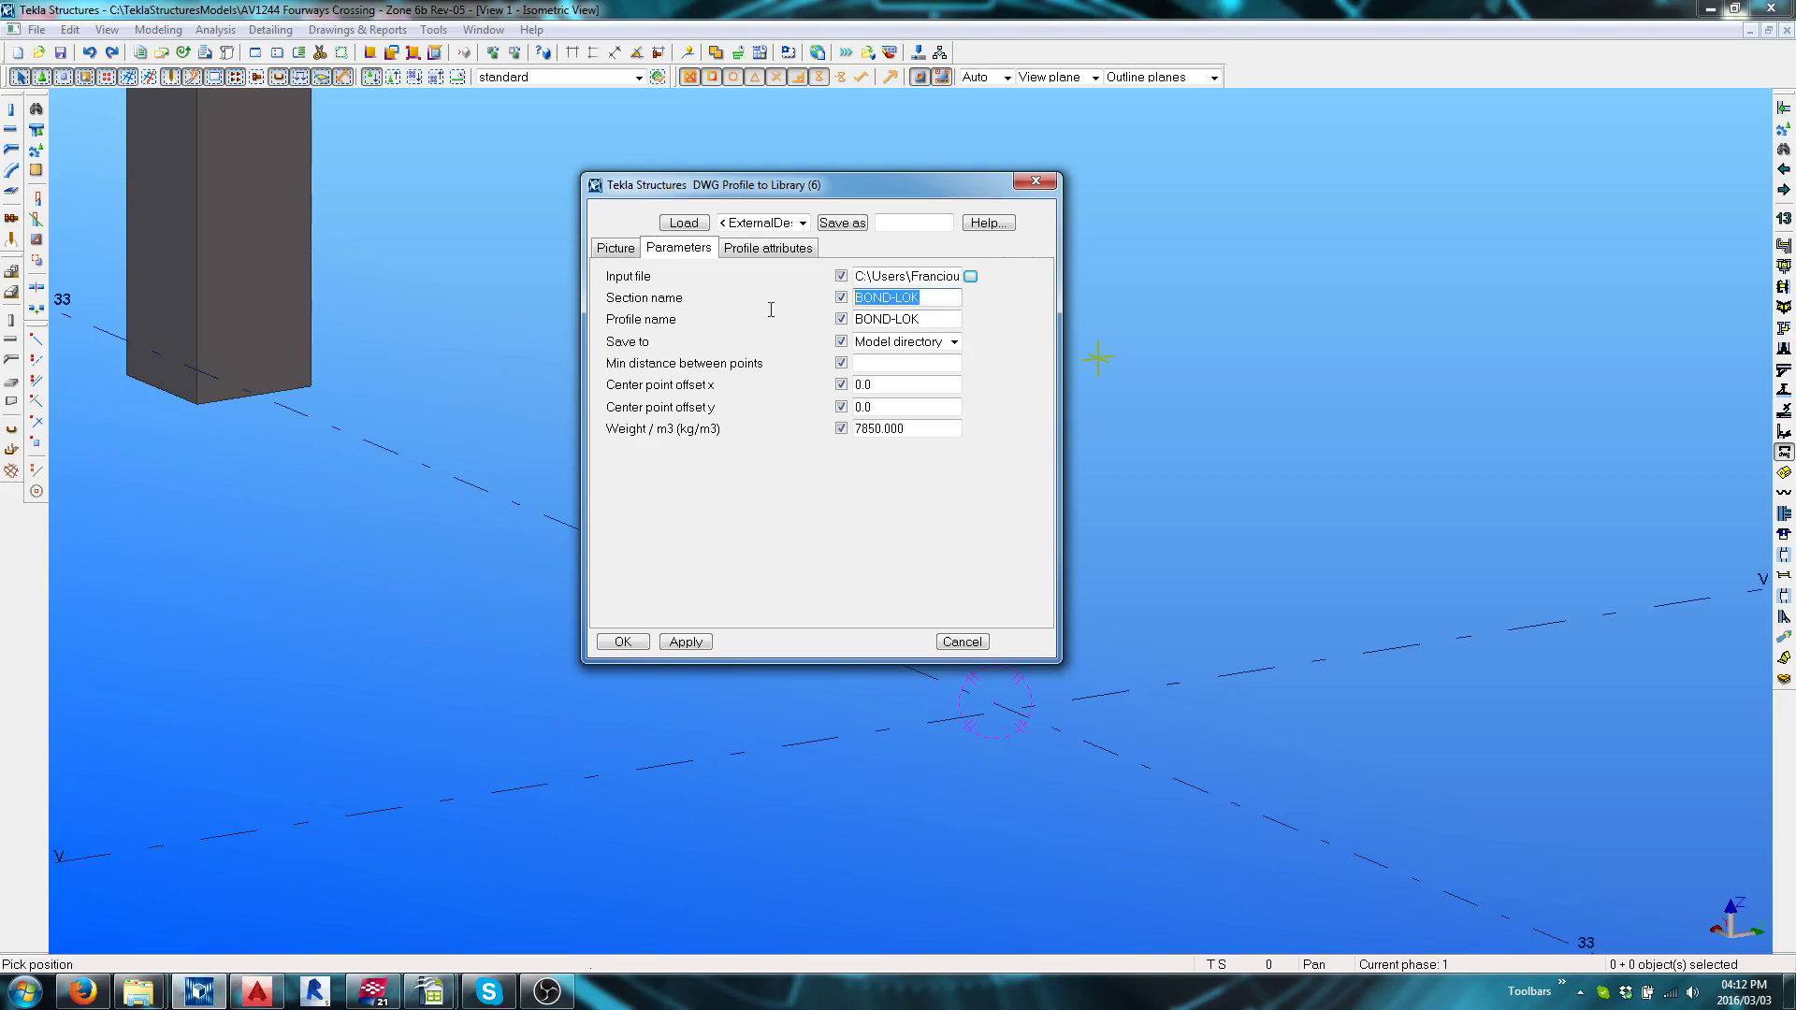
pyautogui.moveTo(915, 316); pyautogui.dragTo(812, 299)
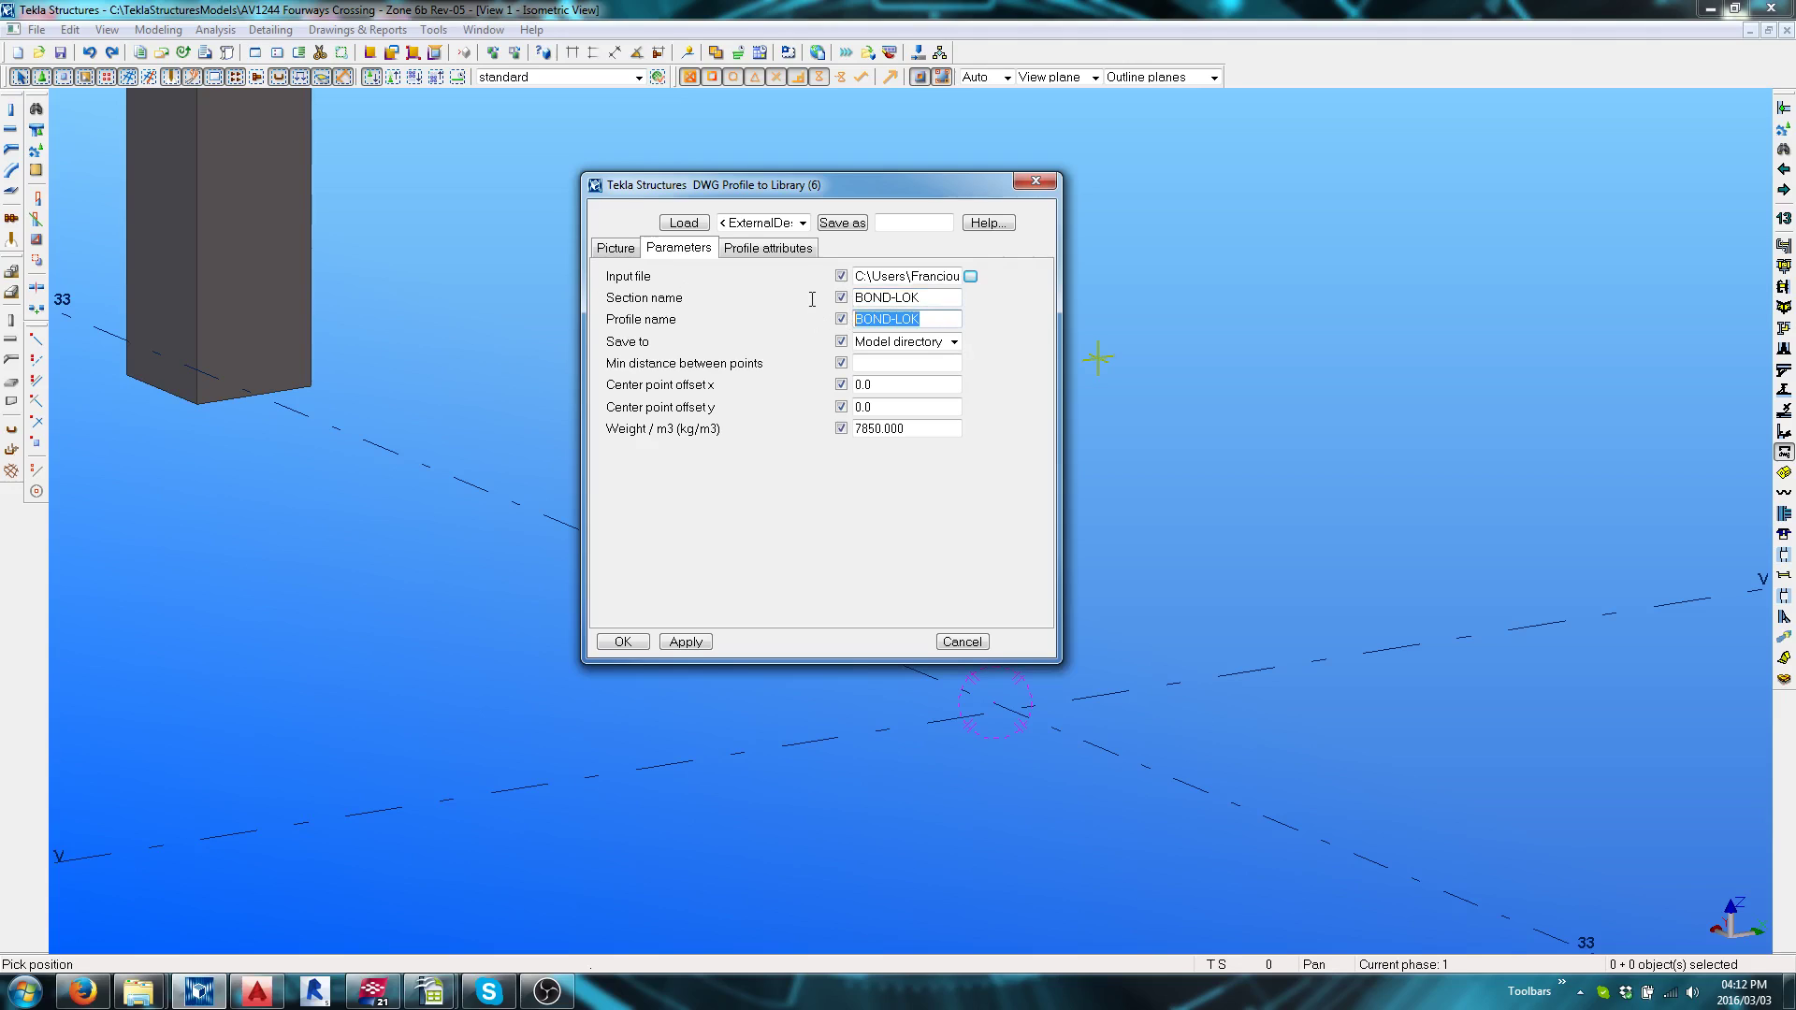
pyautogui.click(882, 387)
pyautogui.press('Tab')
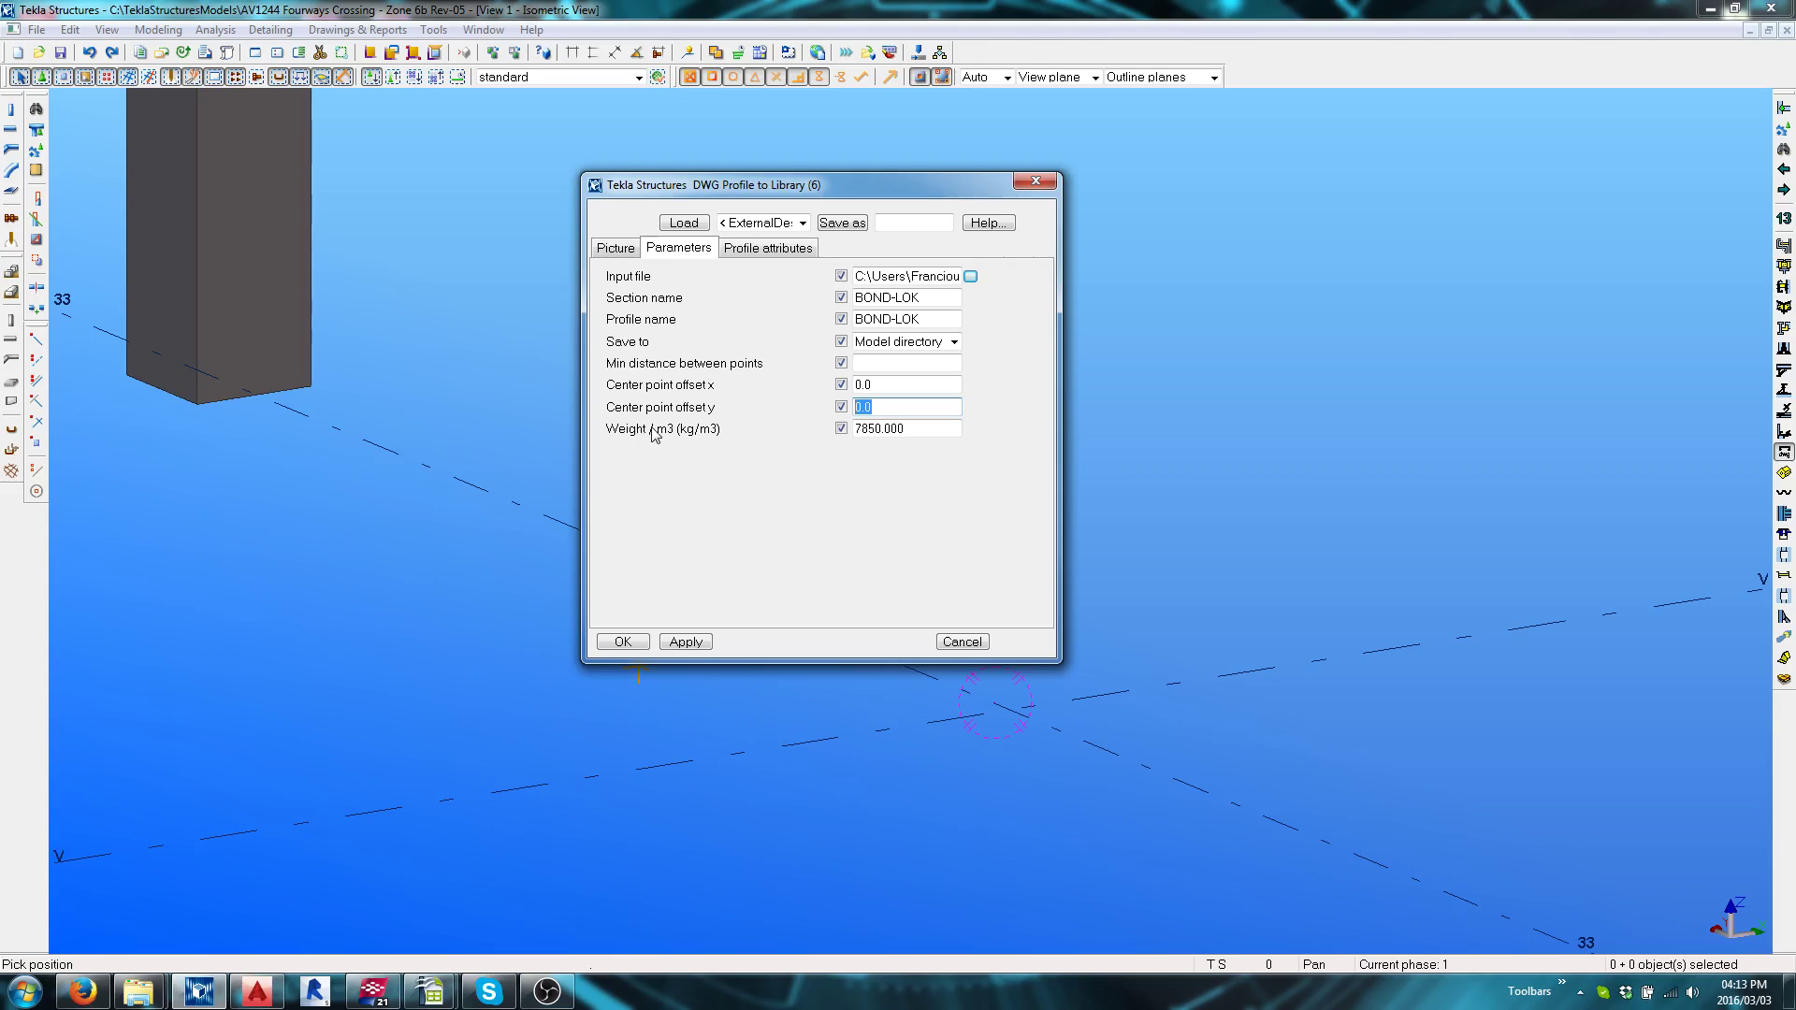
pyautogui.press('Tab')
pyautogui.click(931, 433)
pyautogui.click(632, 644)
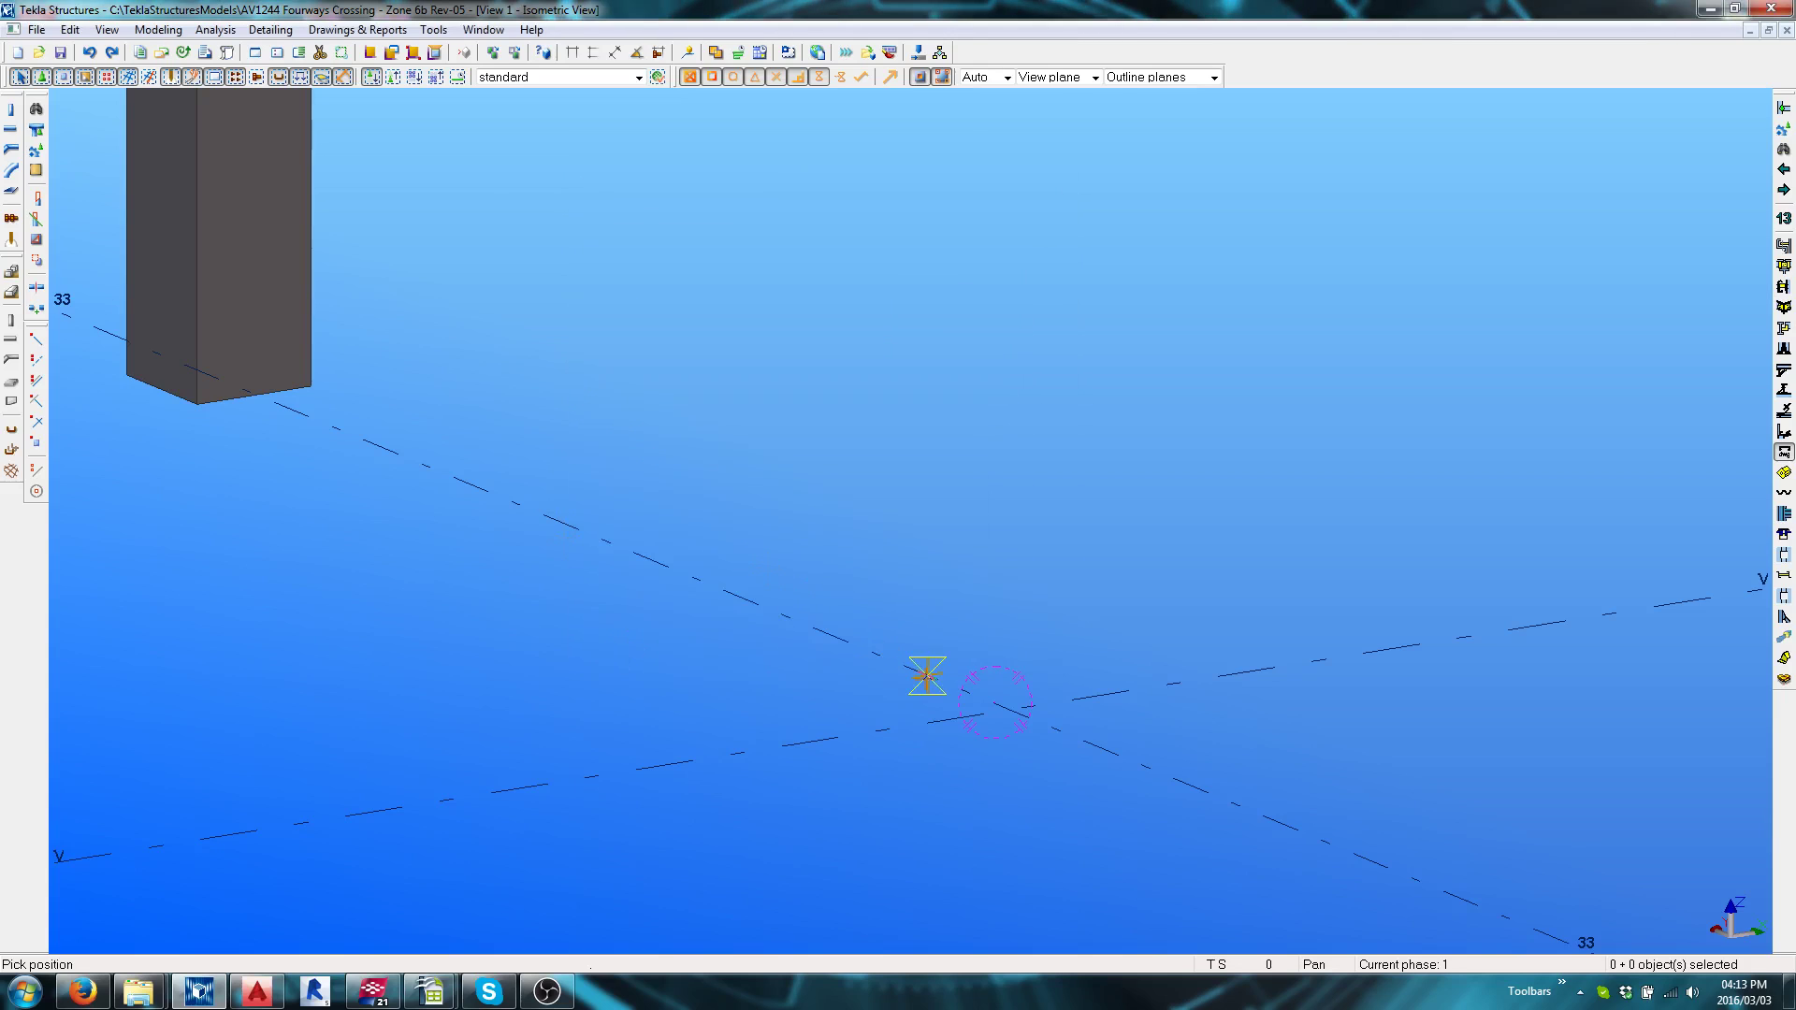
# Place a BOND-LOK beam along grid line 33 from the grid intersection, then select it
pyautogui.click(926, 675)
pyautogui.click(628, 550)
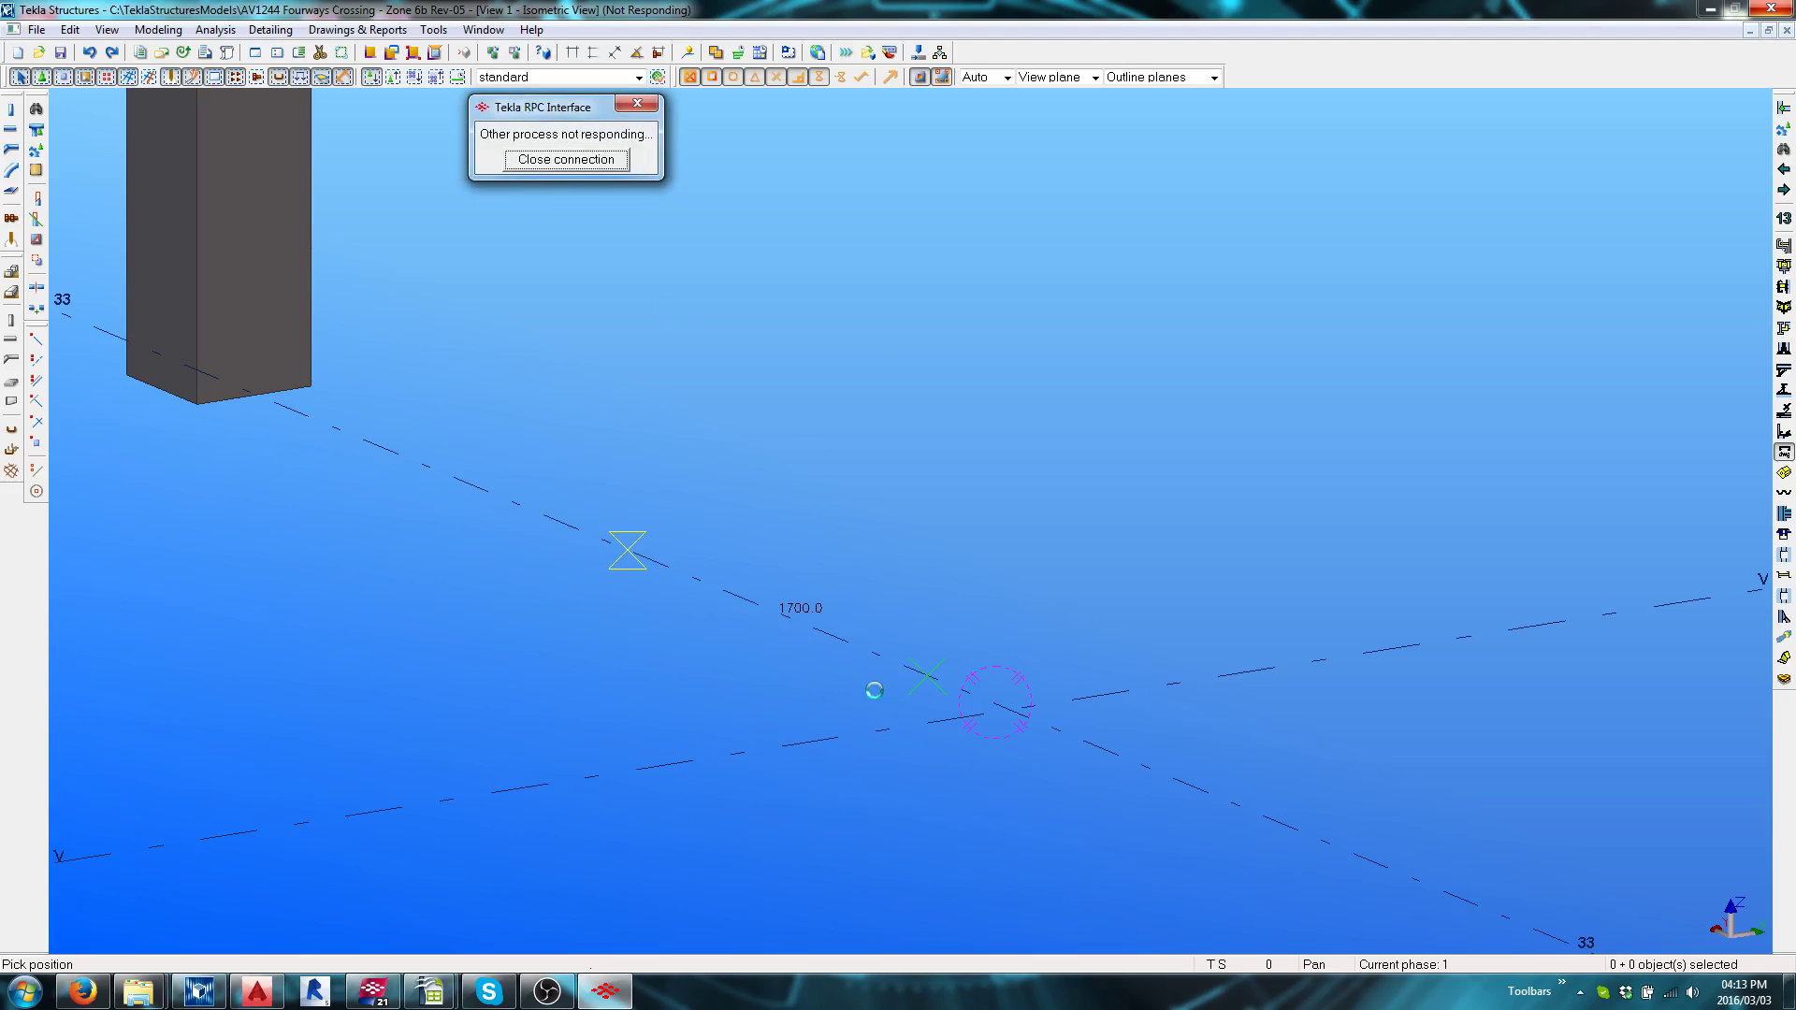
pyautogui.click(561, 159)
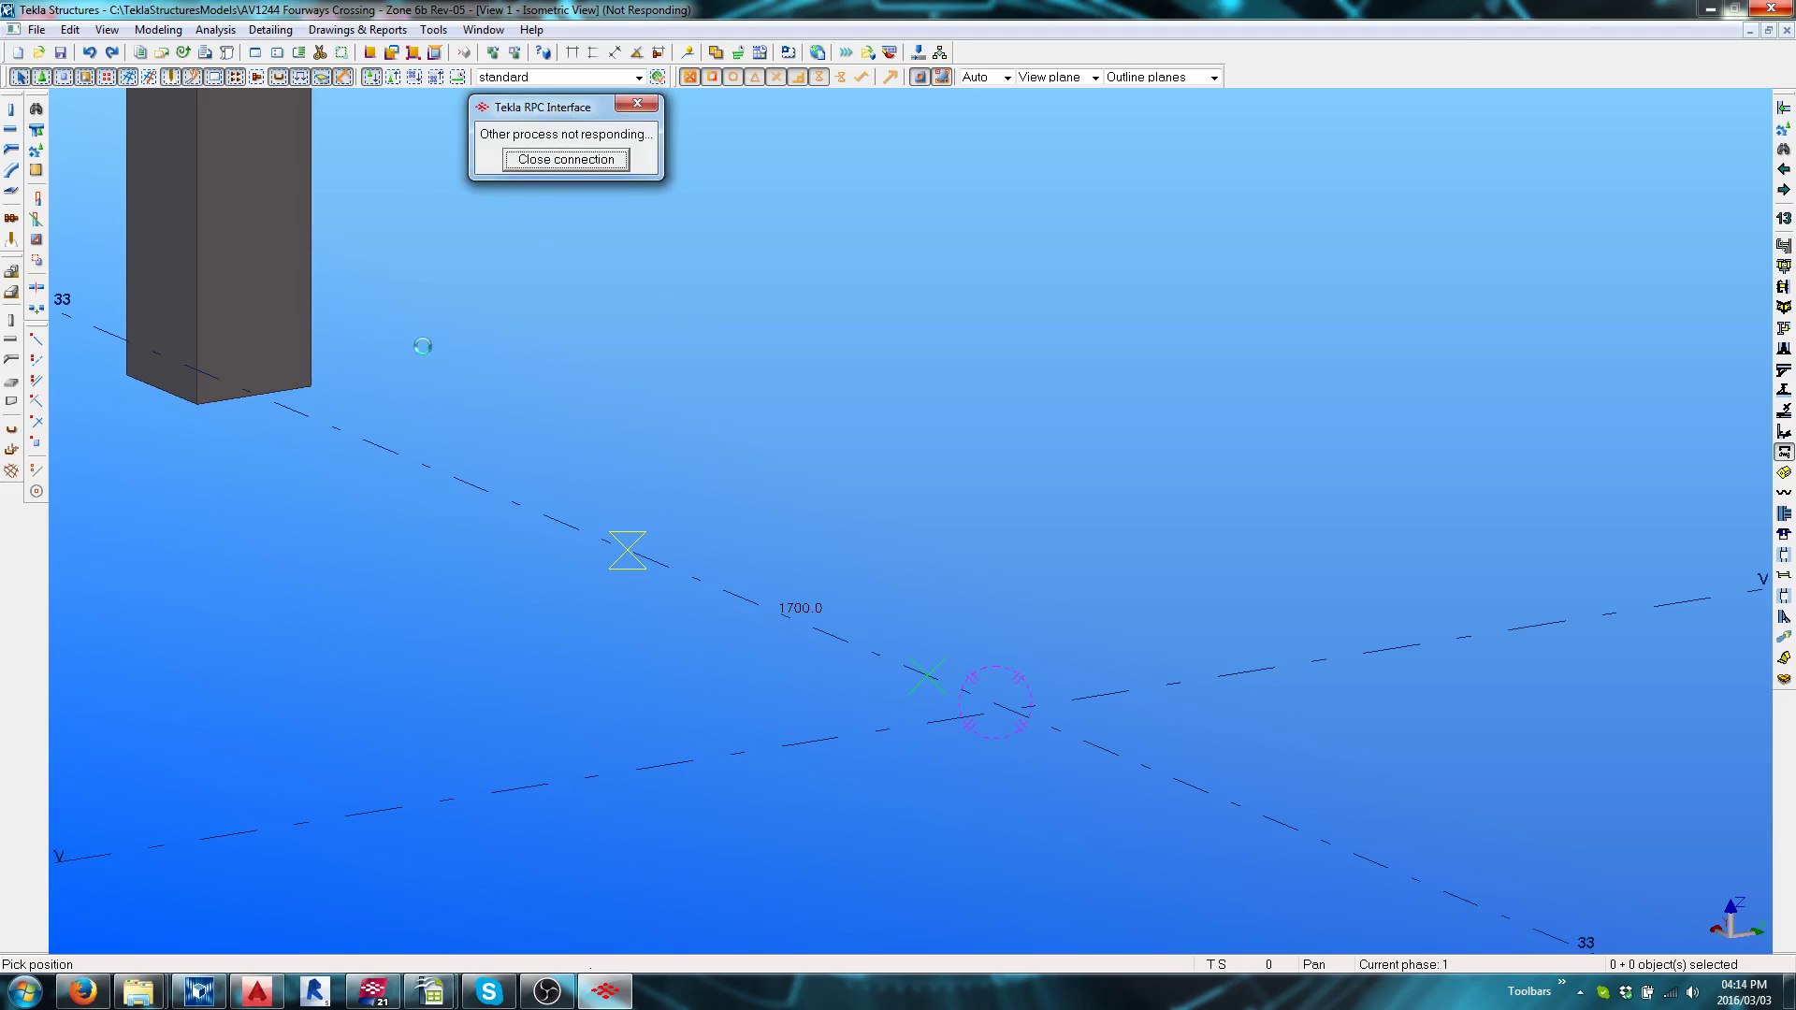
pyautogui.click(90, 52)
pyautogui.click(816, 629)
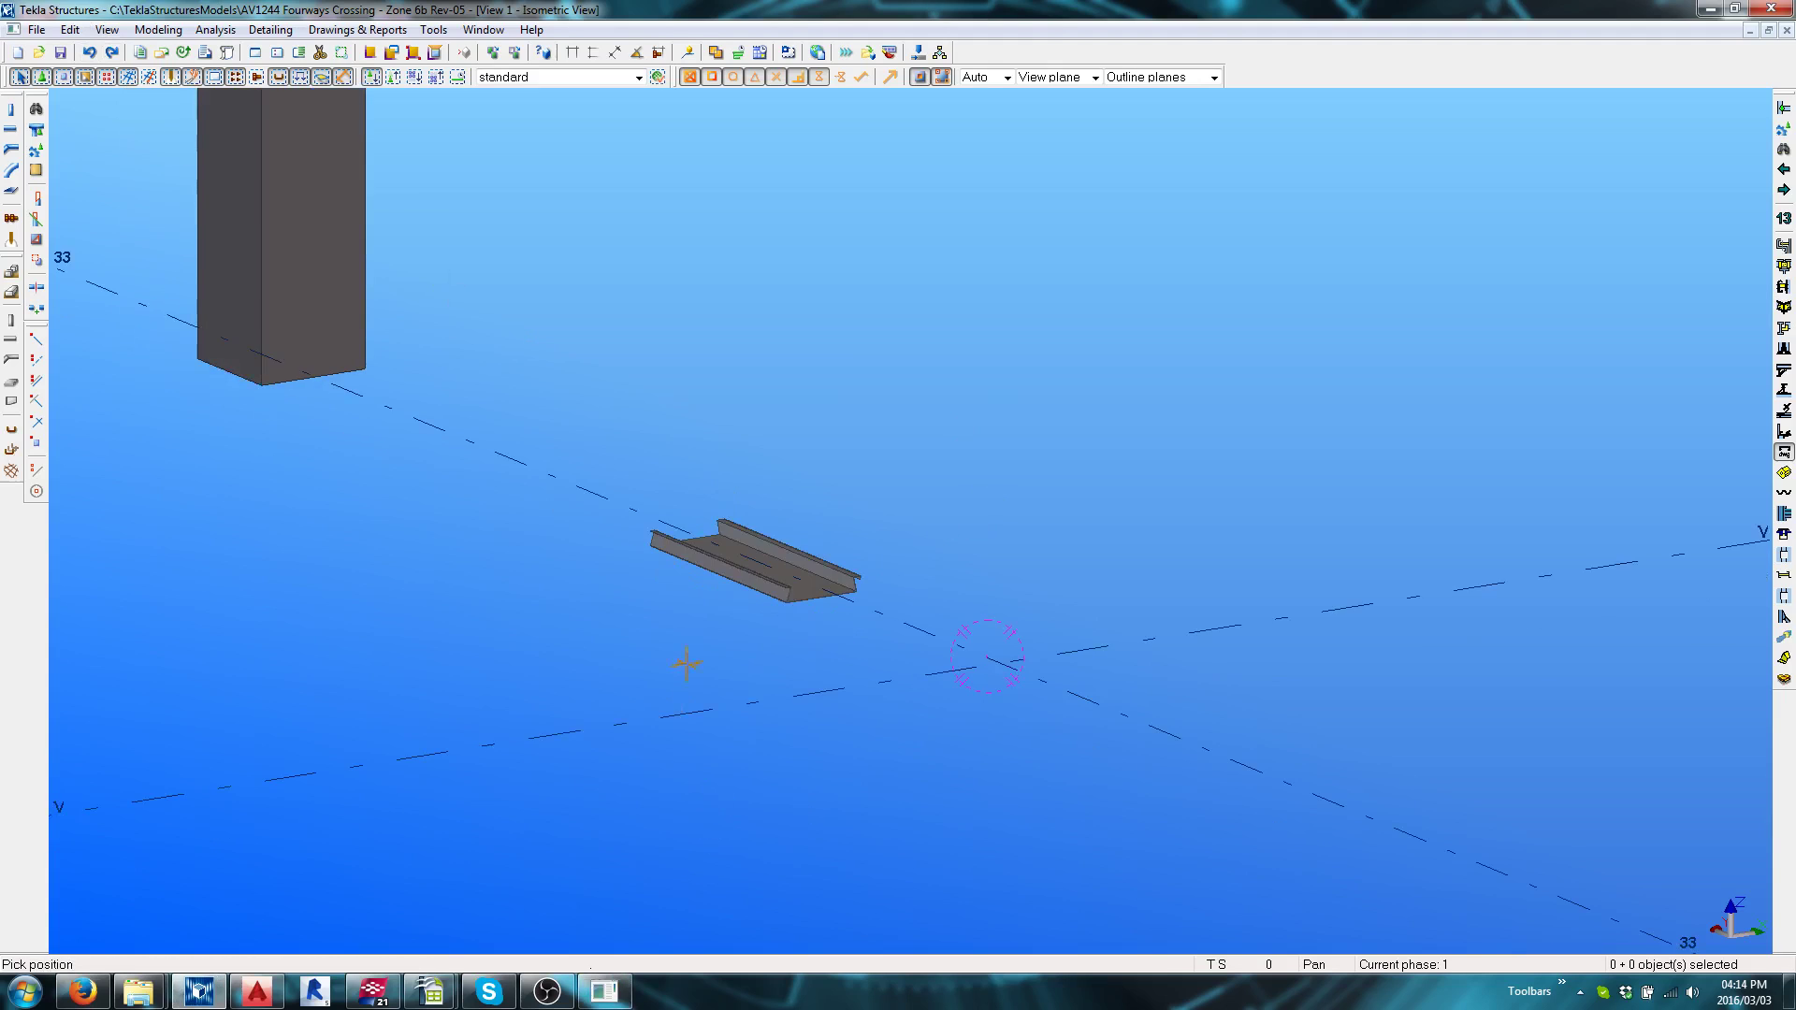
pyautogui.scroll(6, 784, 574)
pyautogui.click(851, 655)
pyautogui.scroll(2, 952, 557)
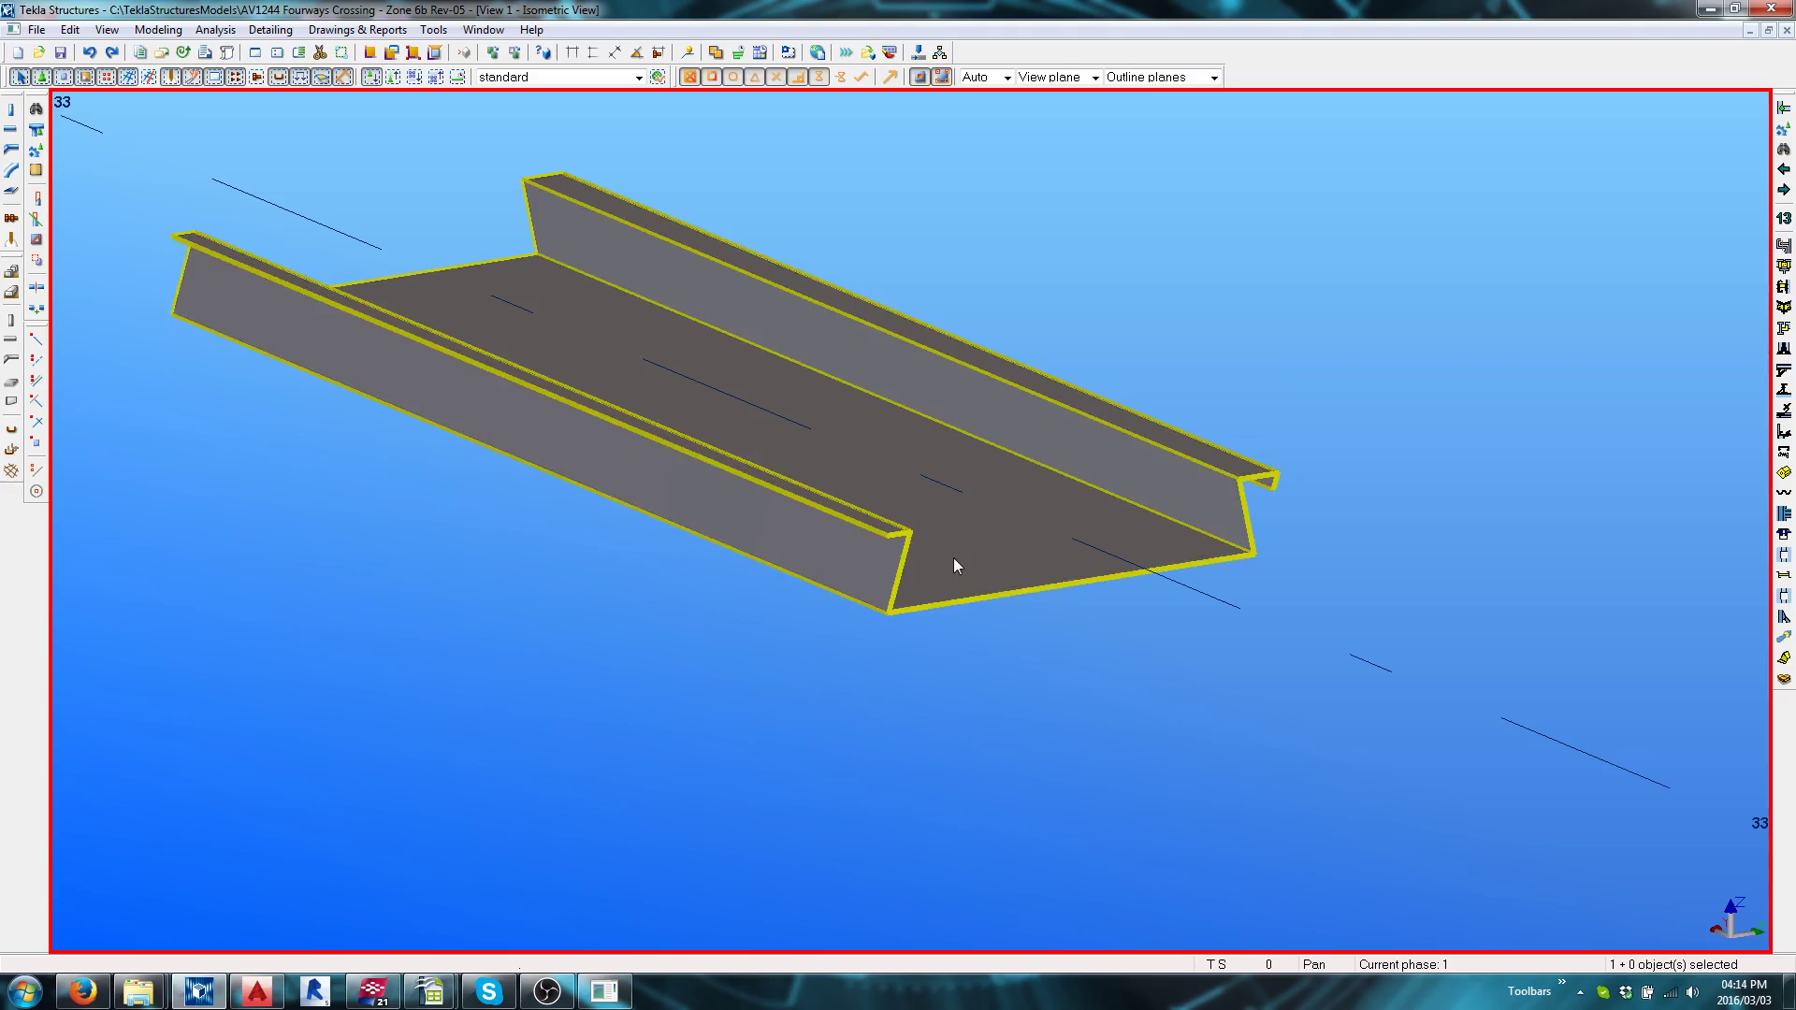
# Open the Profile Catalog and select BOND-LOK under User defined fixed
pyautogui.click(641, 660)
pyautogui.click(158, 29)
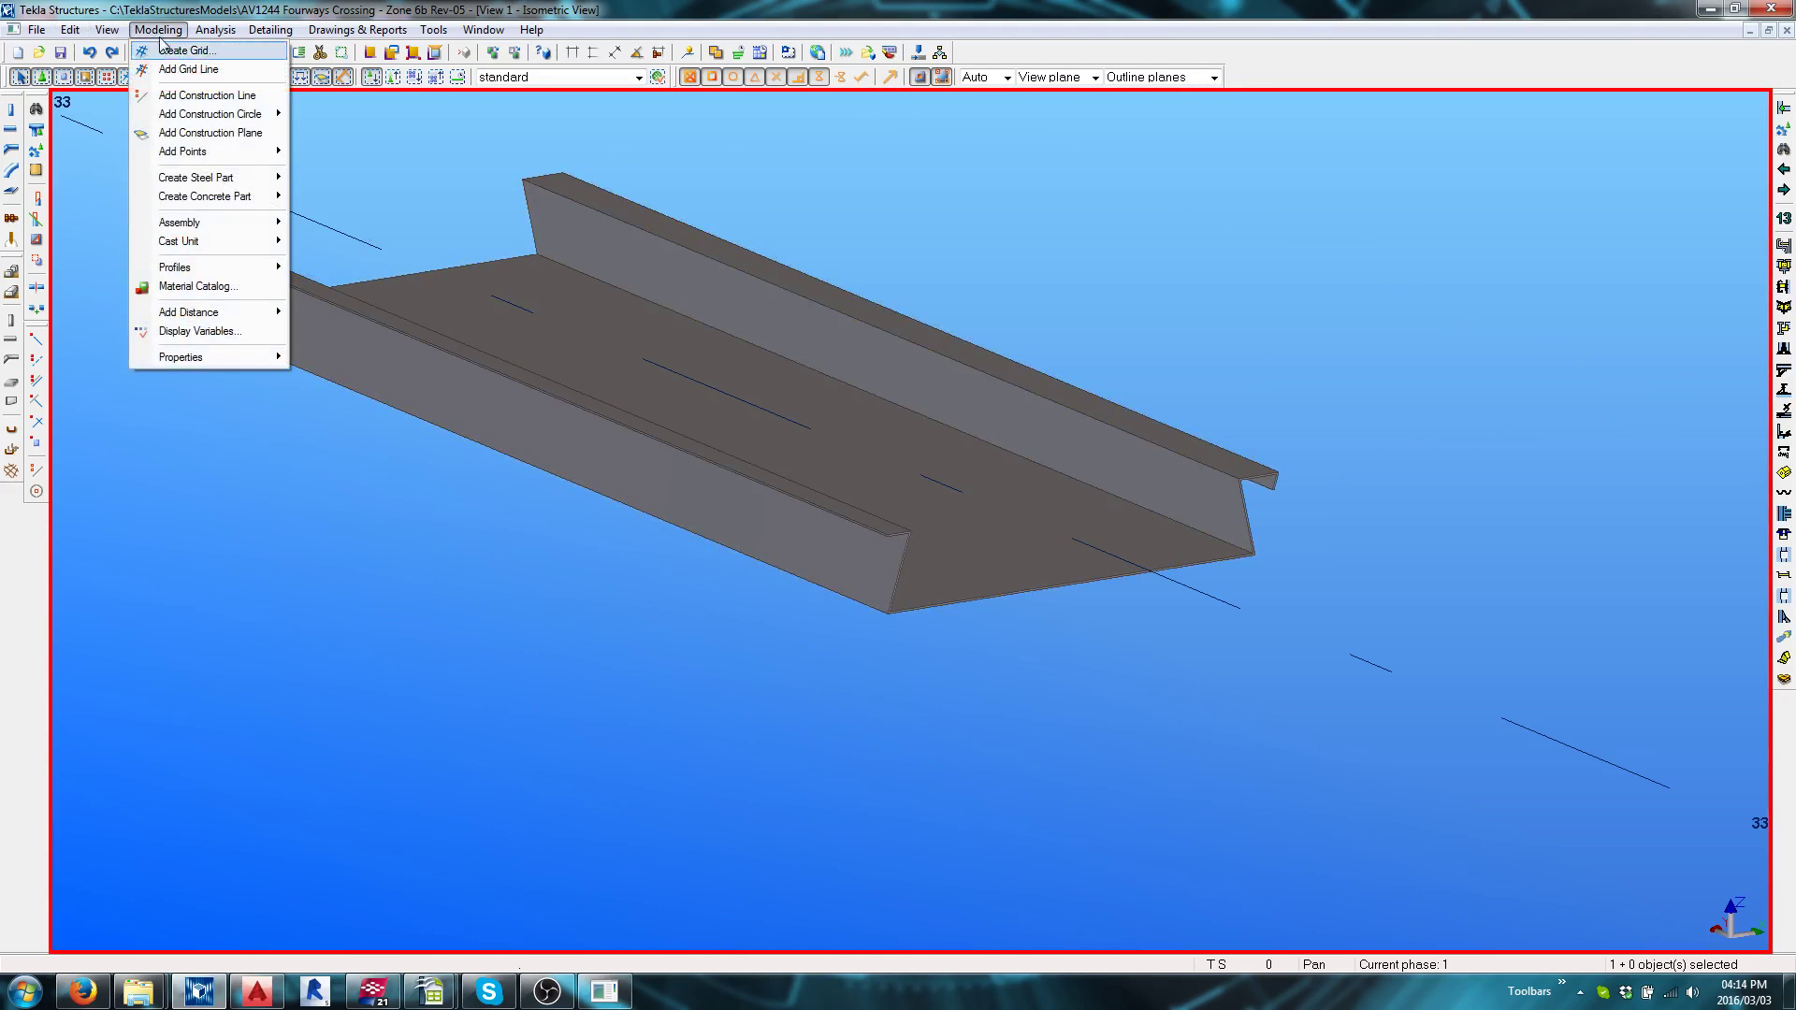
pyautogui.moveTo(199, 269)
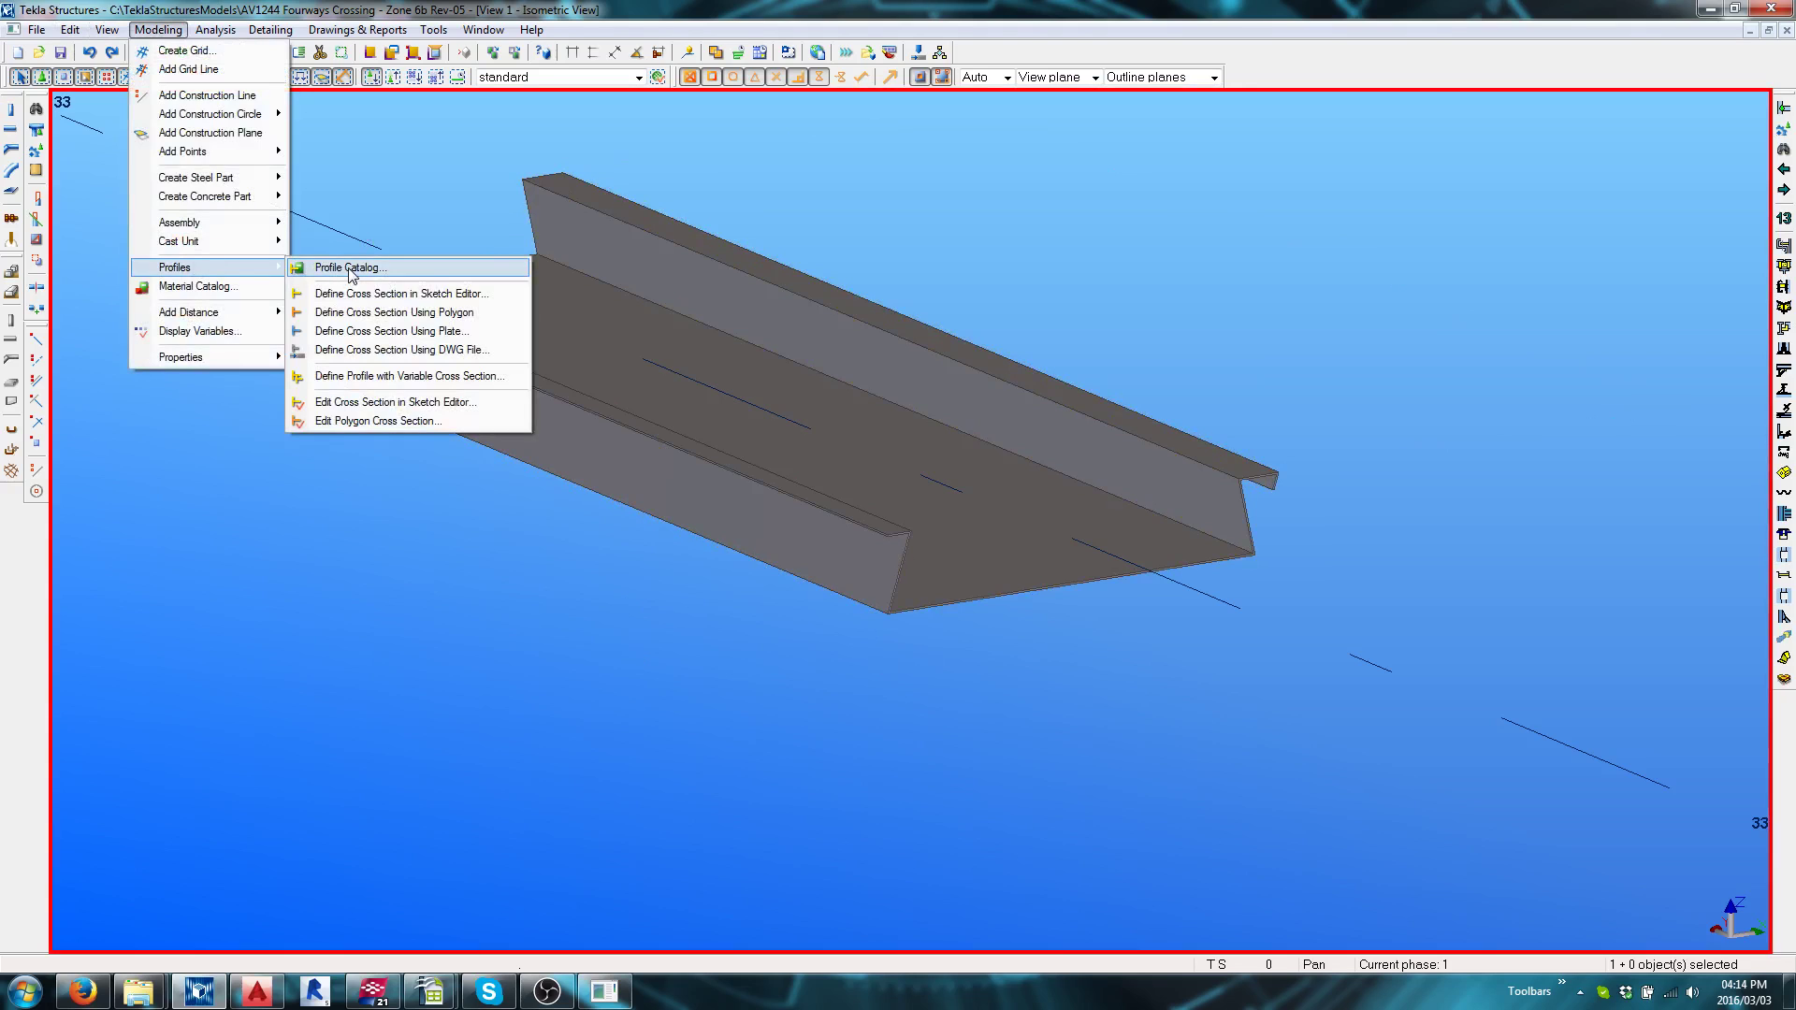
pyautogui.click(348, 268)
pyautogui.scroll(2, 279, 333)
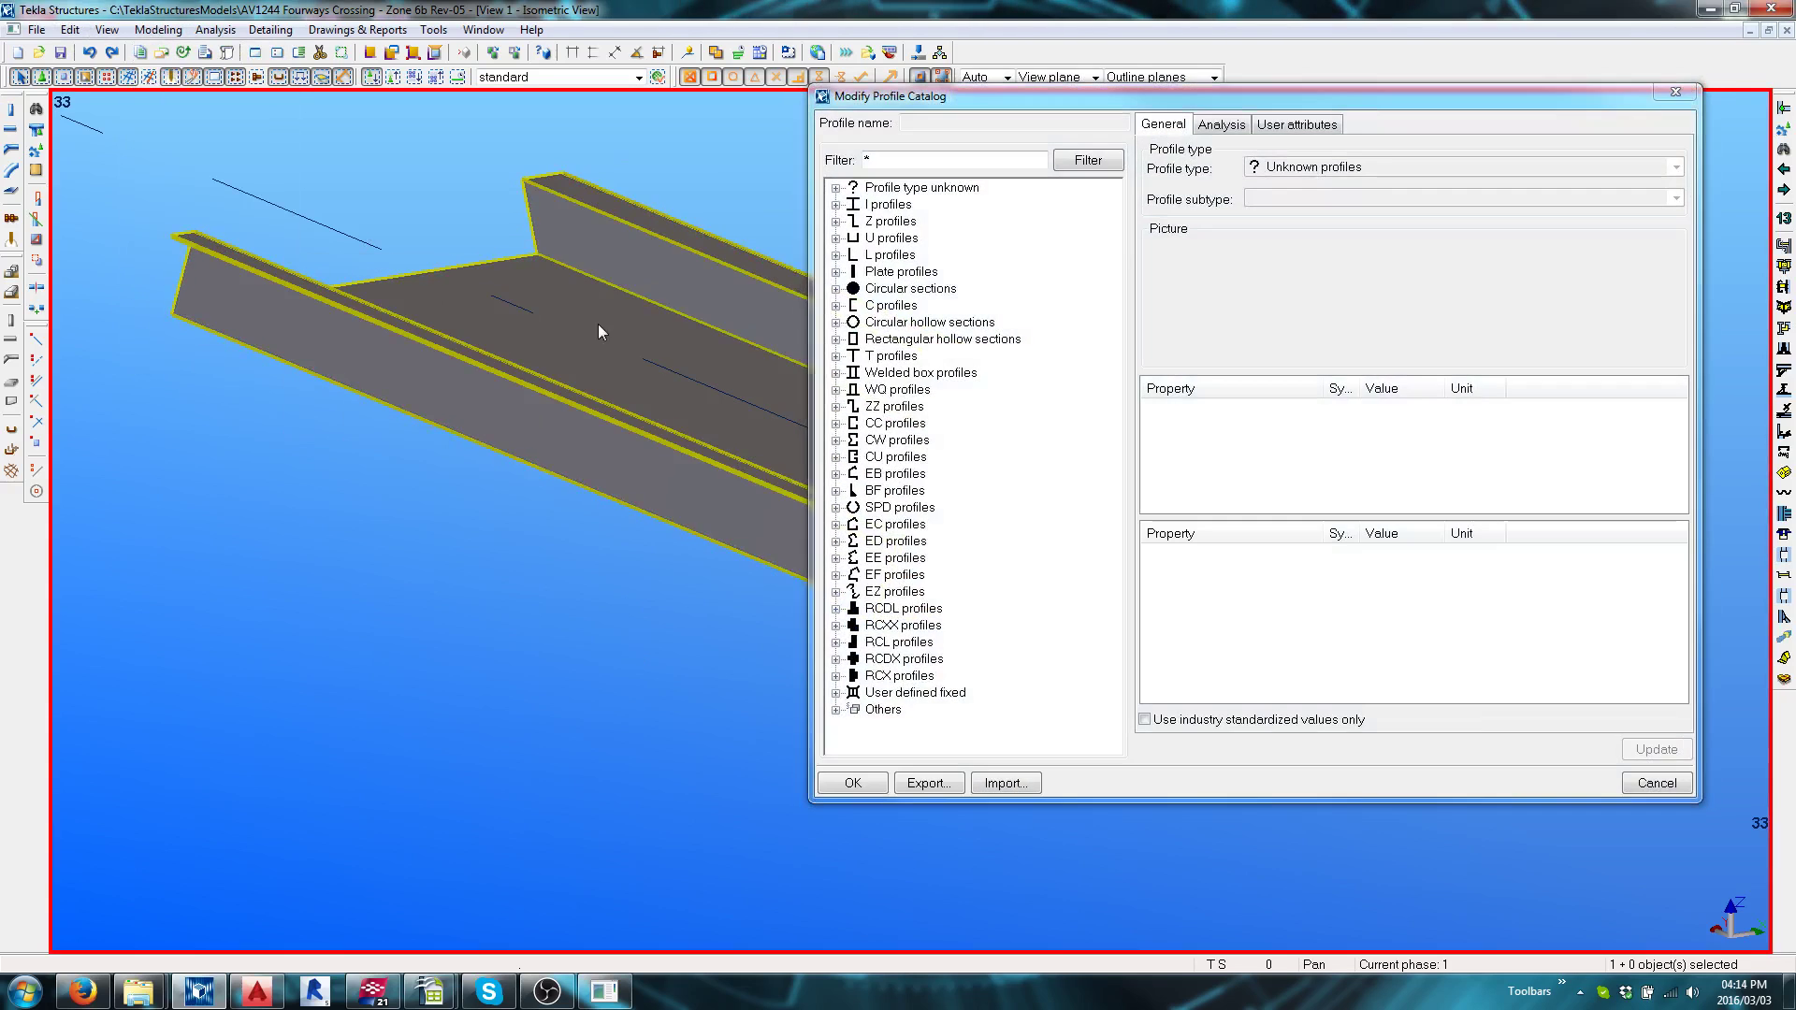
pyautogui.click(835, 692)
pyautogui.scroll(-1, 939, 510)
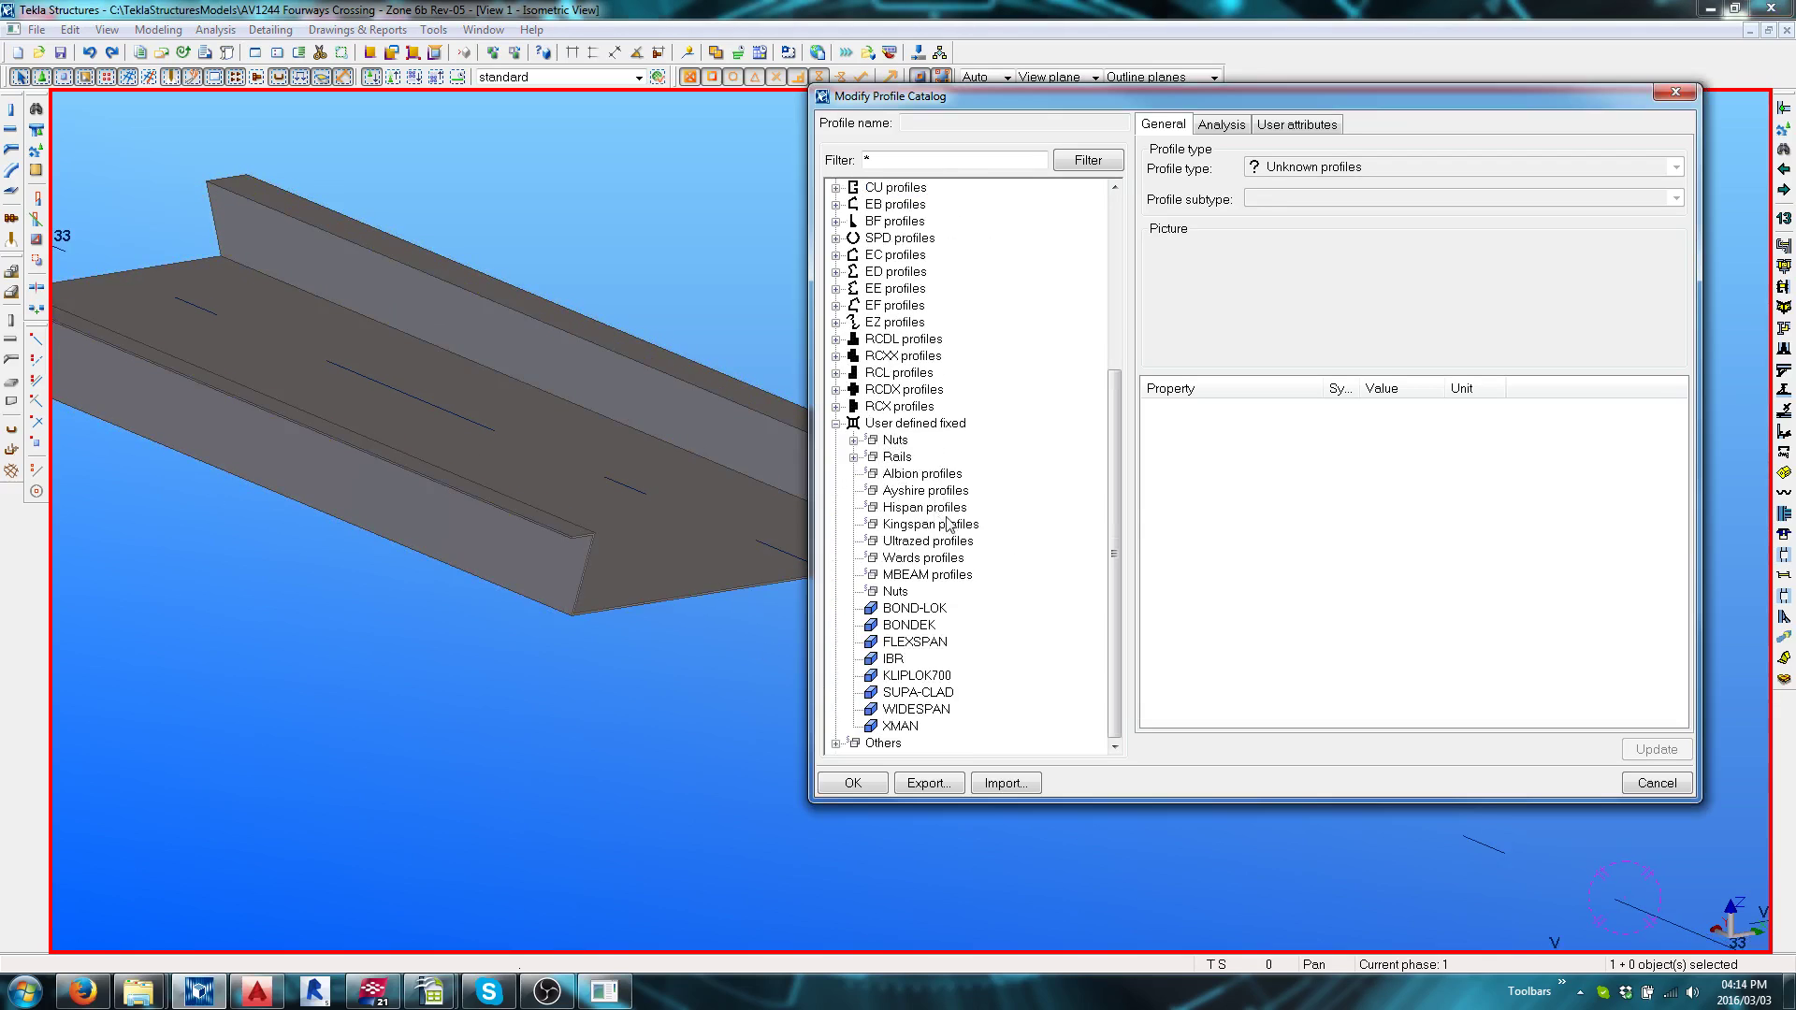
pyautogui.click(917, 615)
pyautogui.scroll(-2, 992, 543)
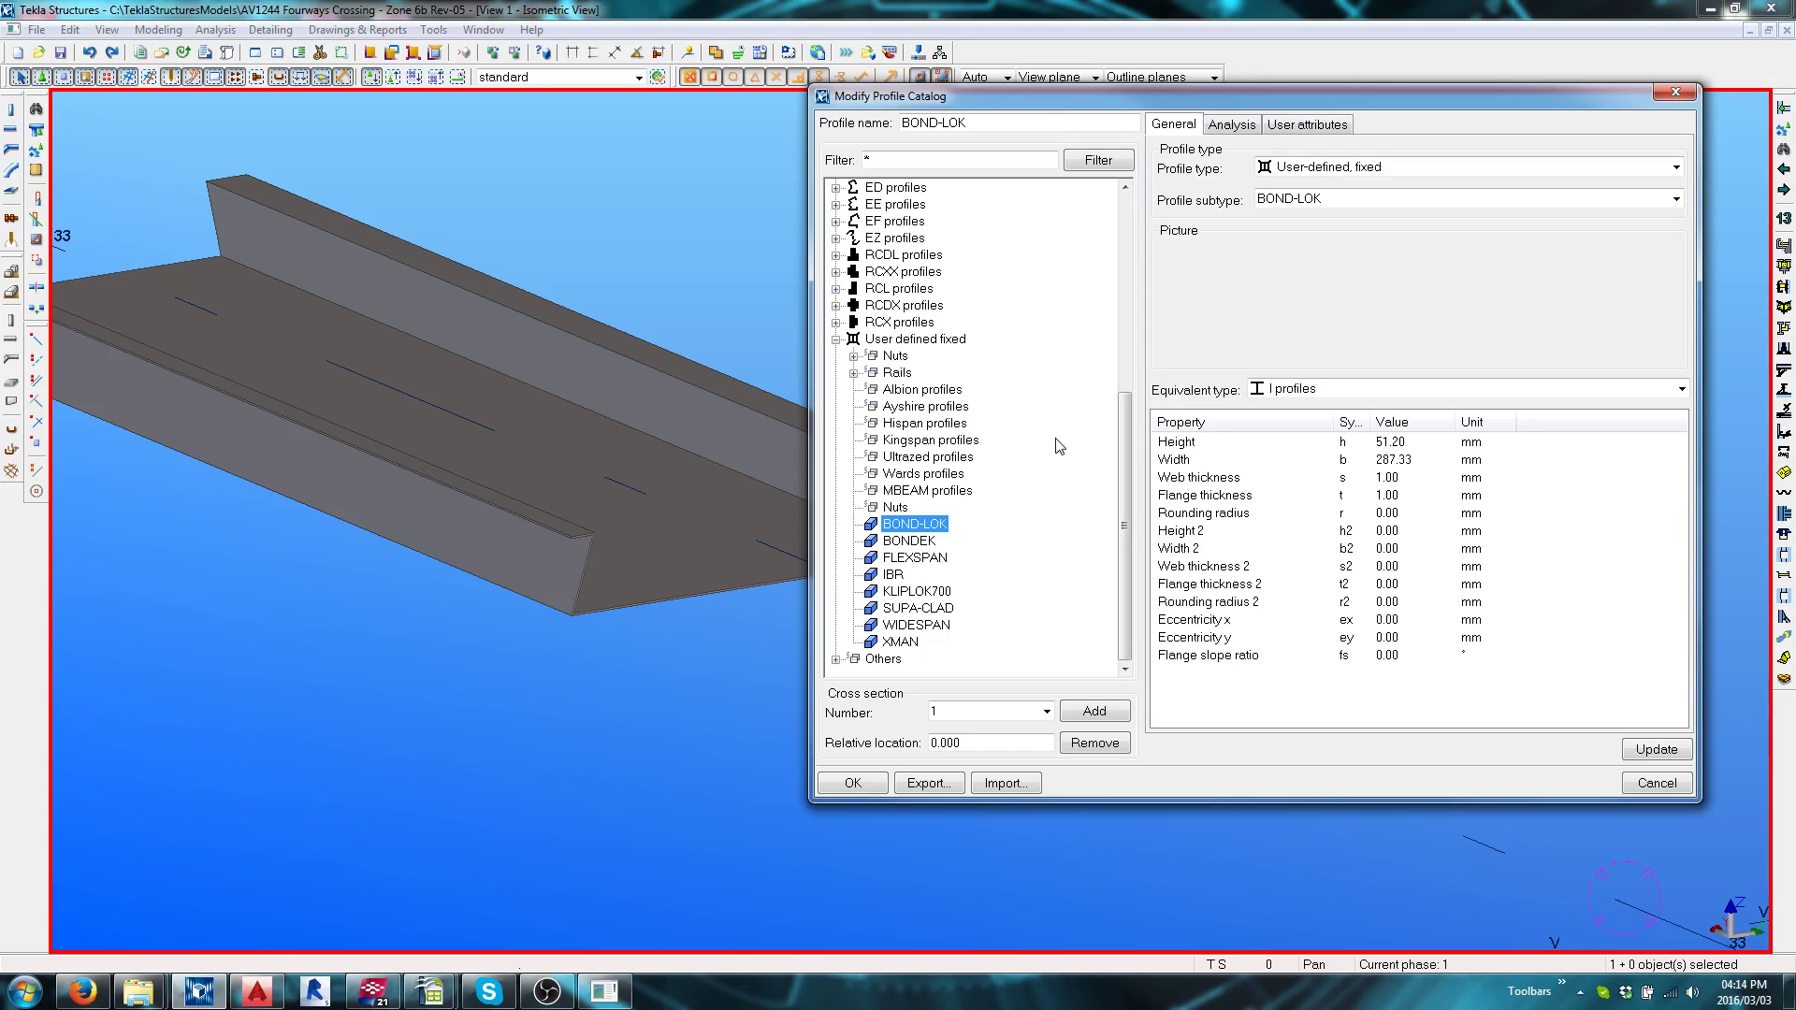
# Set BOND-LOK's equivalent type to Unknown profiles, keep subtype BOND-LOK, and update
pyautogui.rightClick(1020, 473)
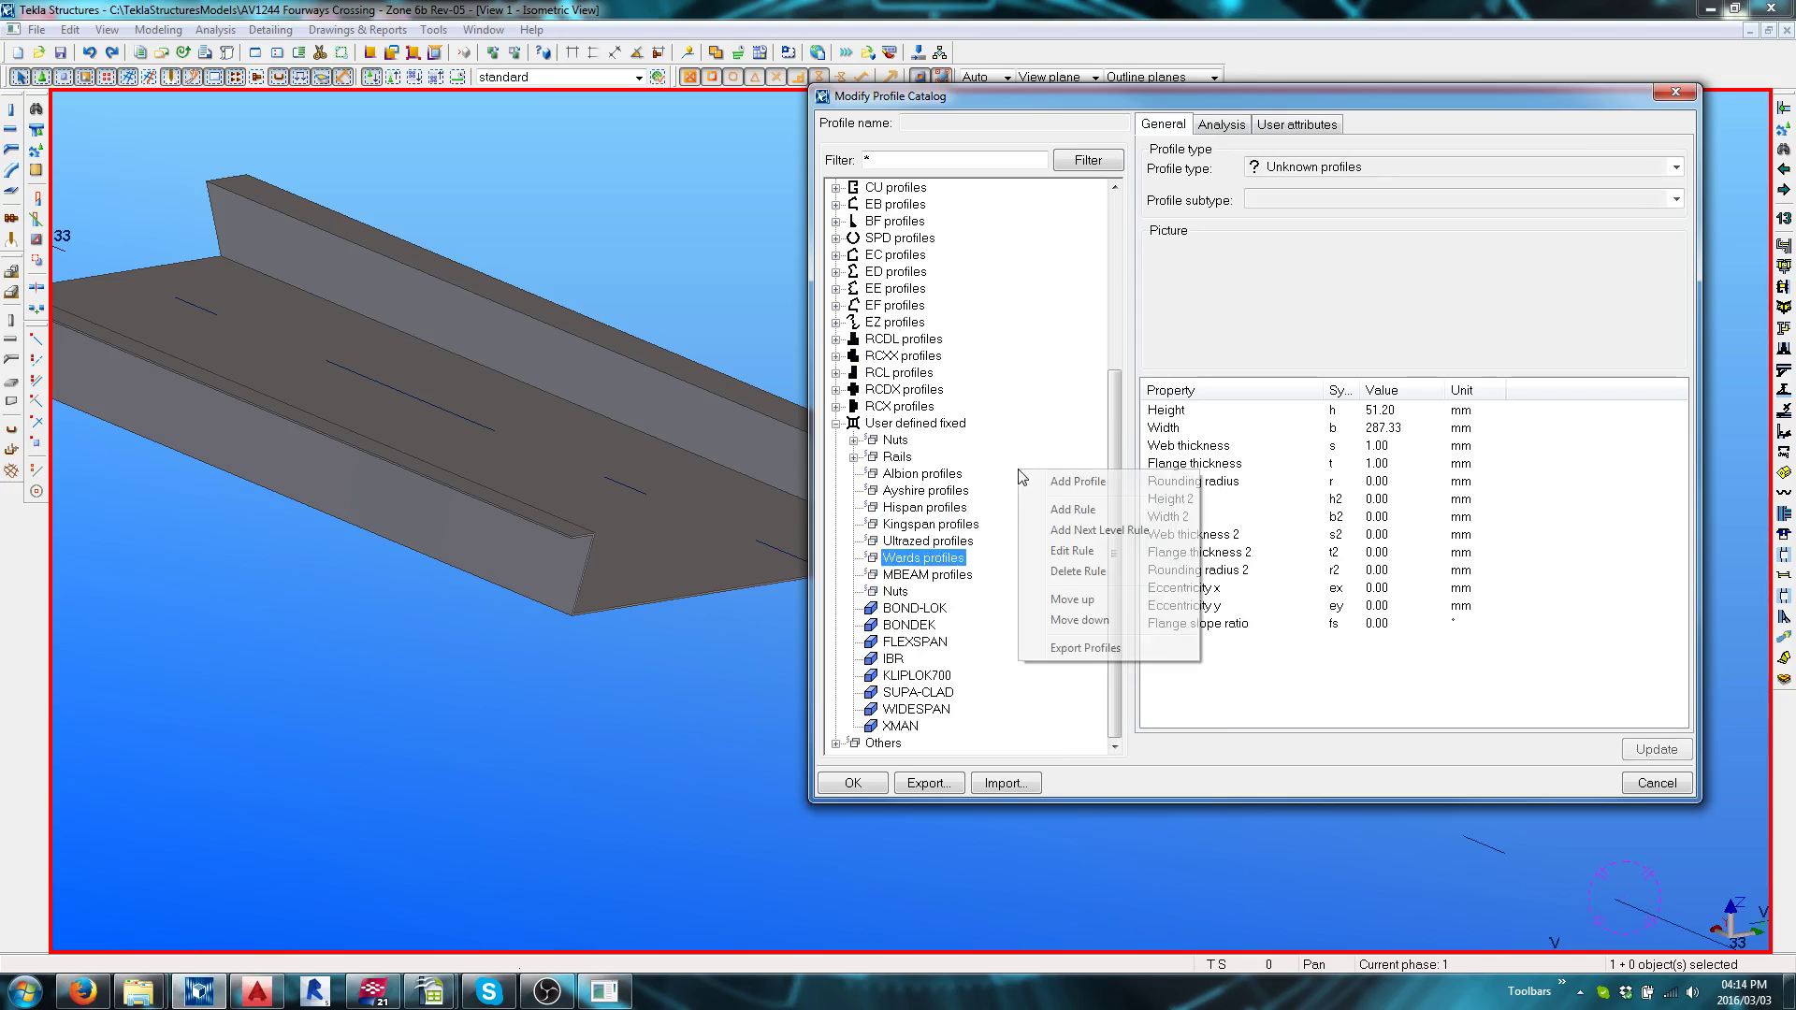
pyautogui.click(933, 612)
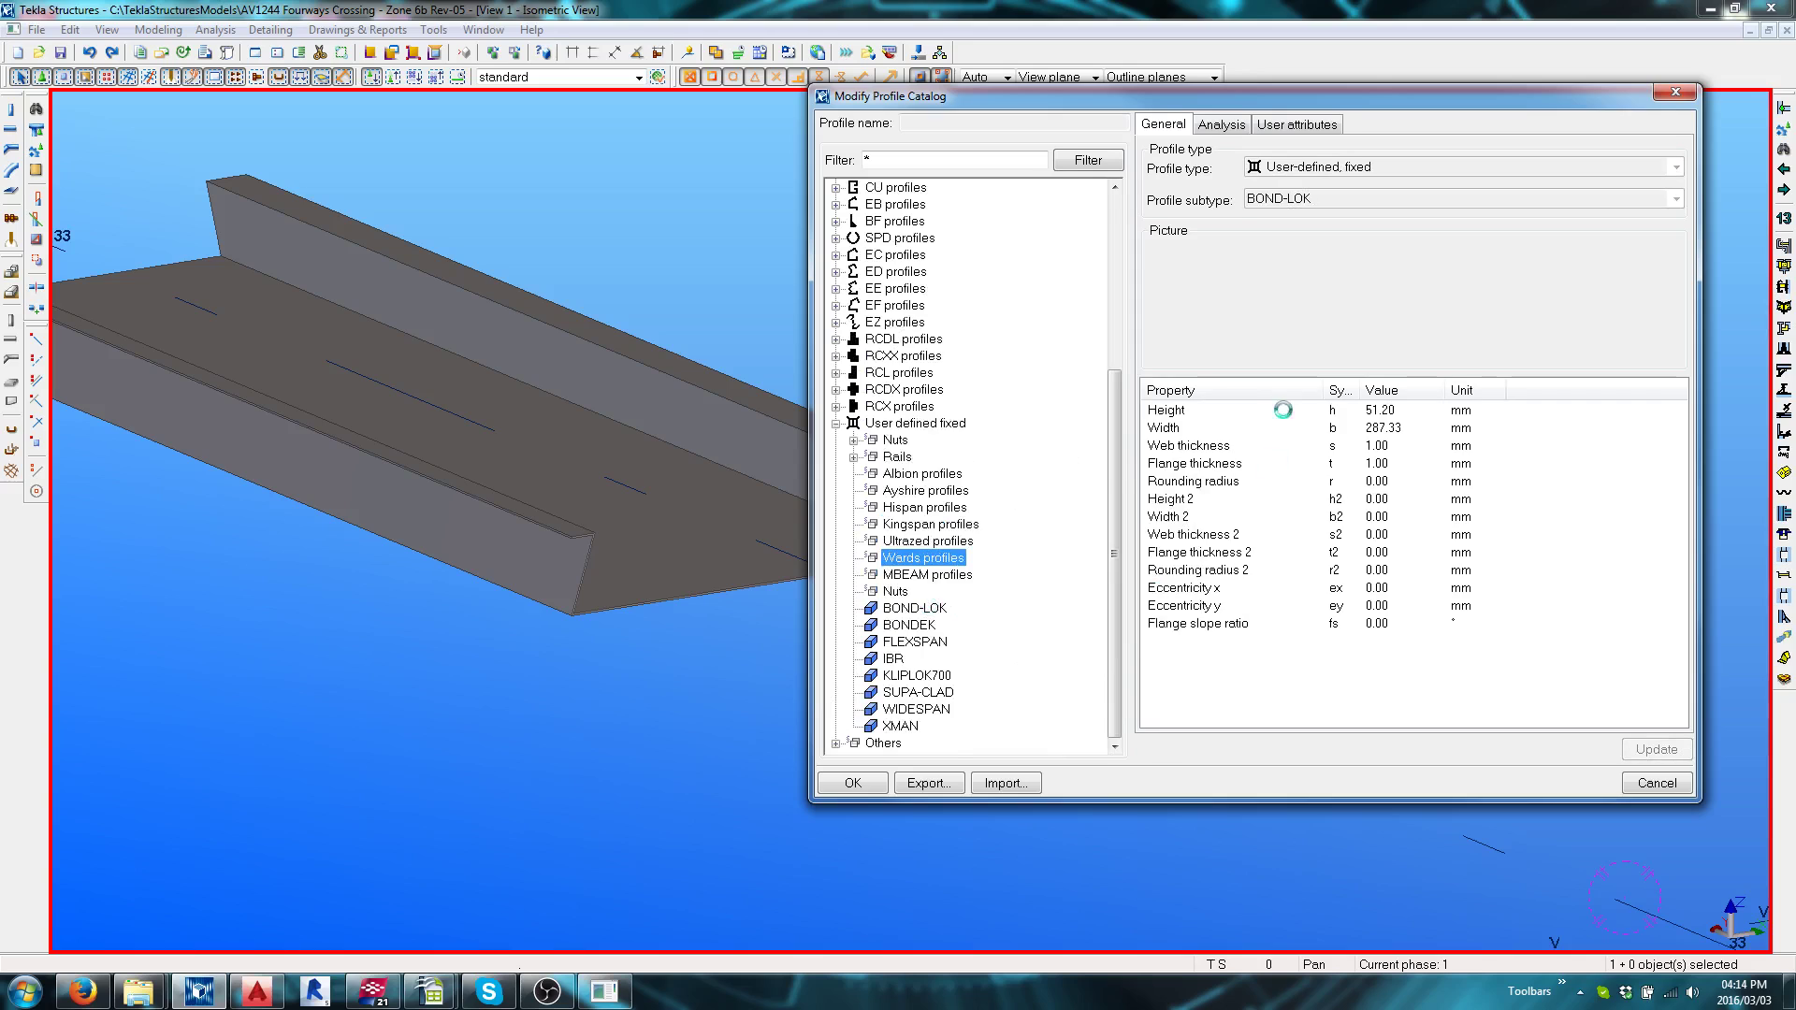
pyautogui.click(1445, 391)
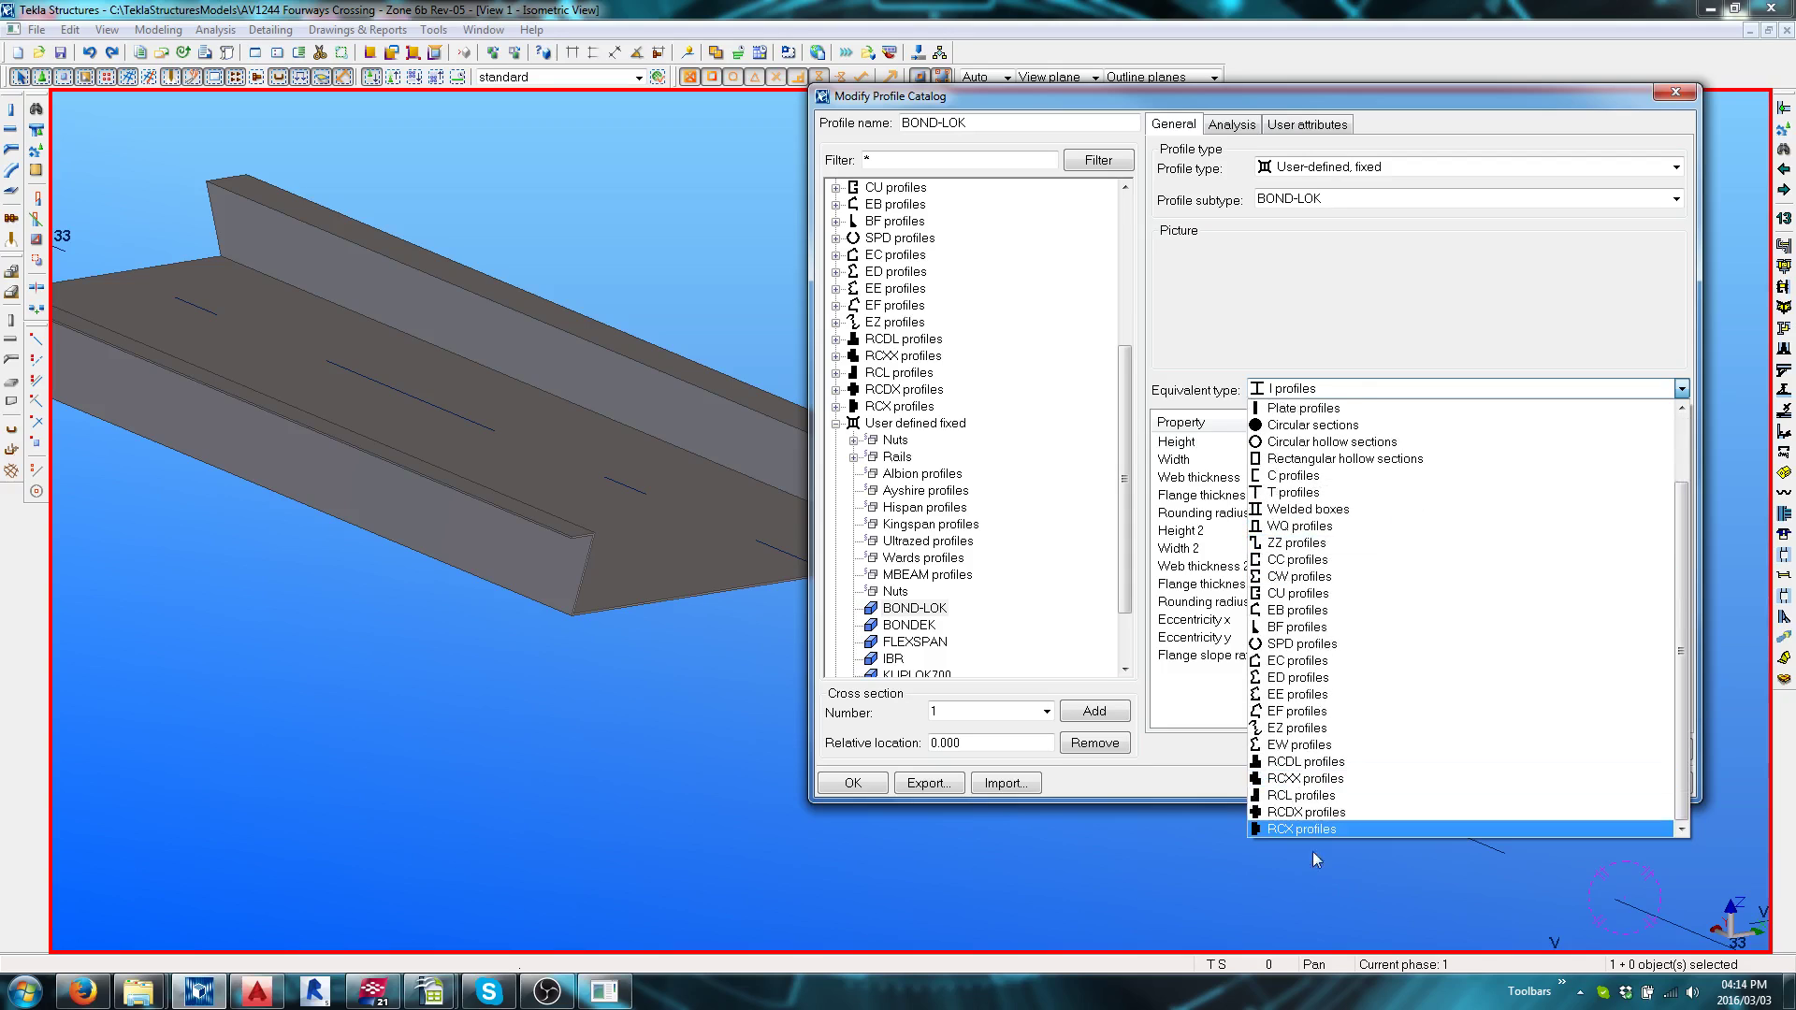
pyautogui.click(1316, 408)
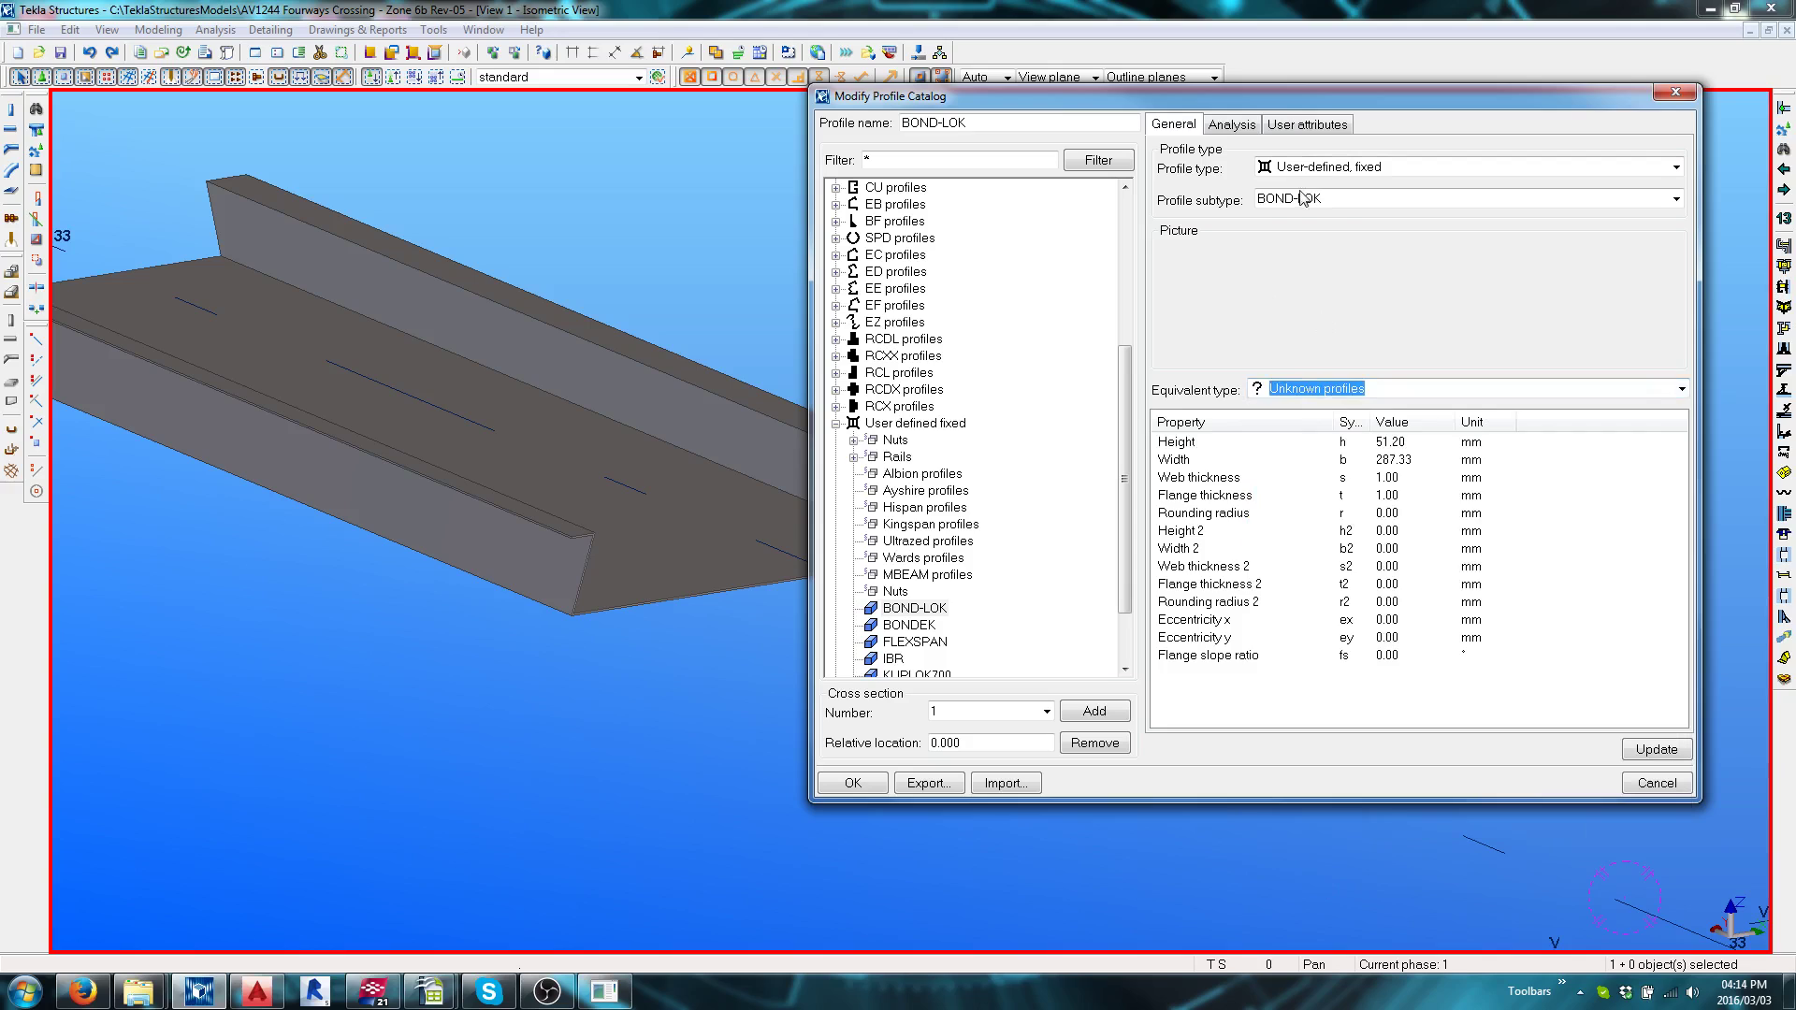
pyautogui.click(1350, 200)
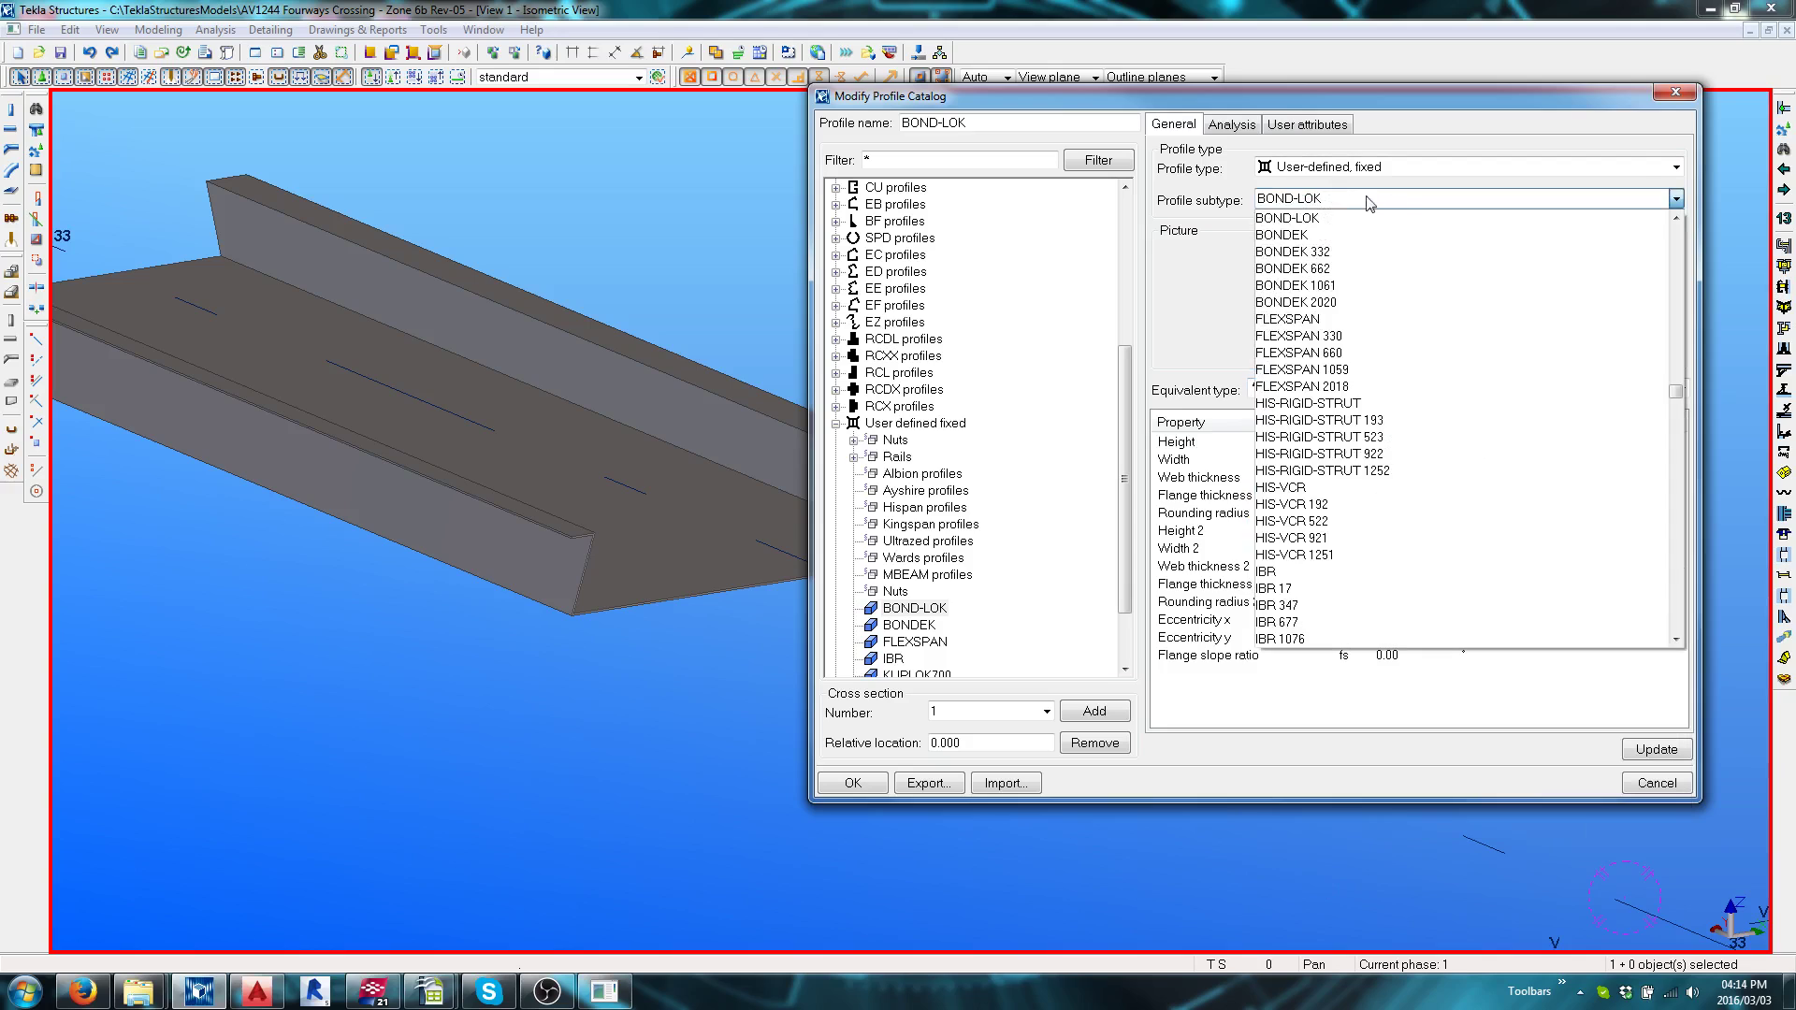
pyautogui.click(1293, 222)
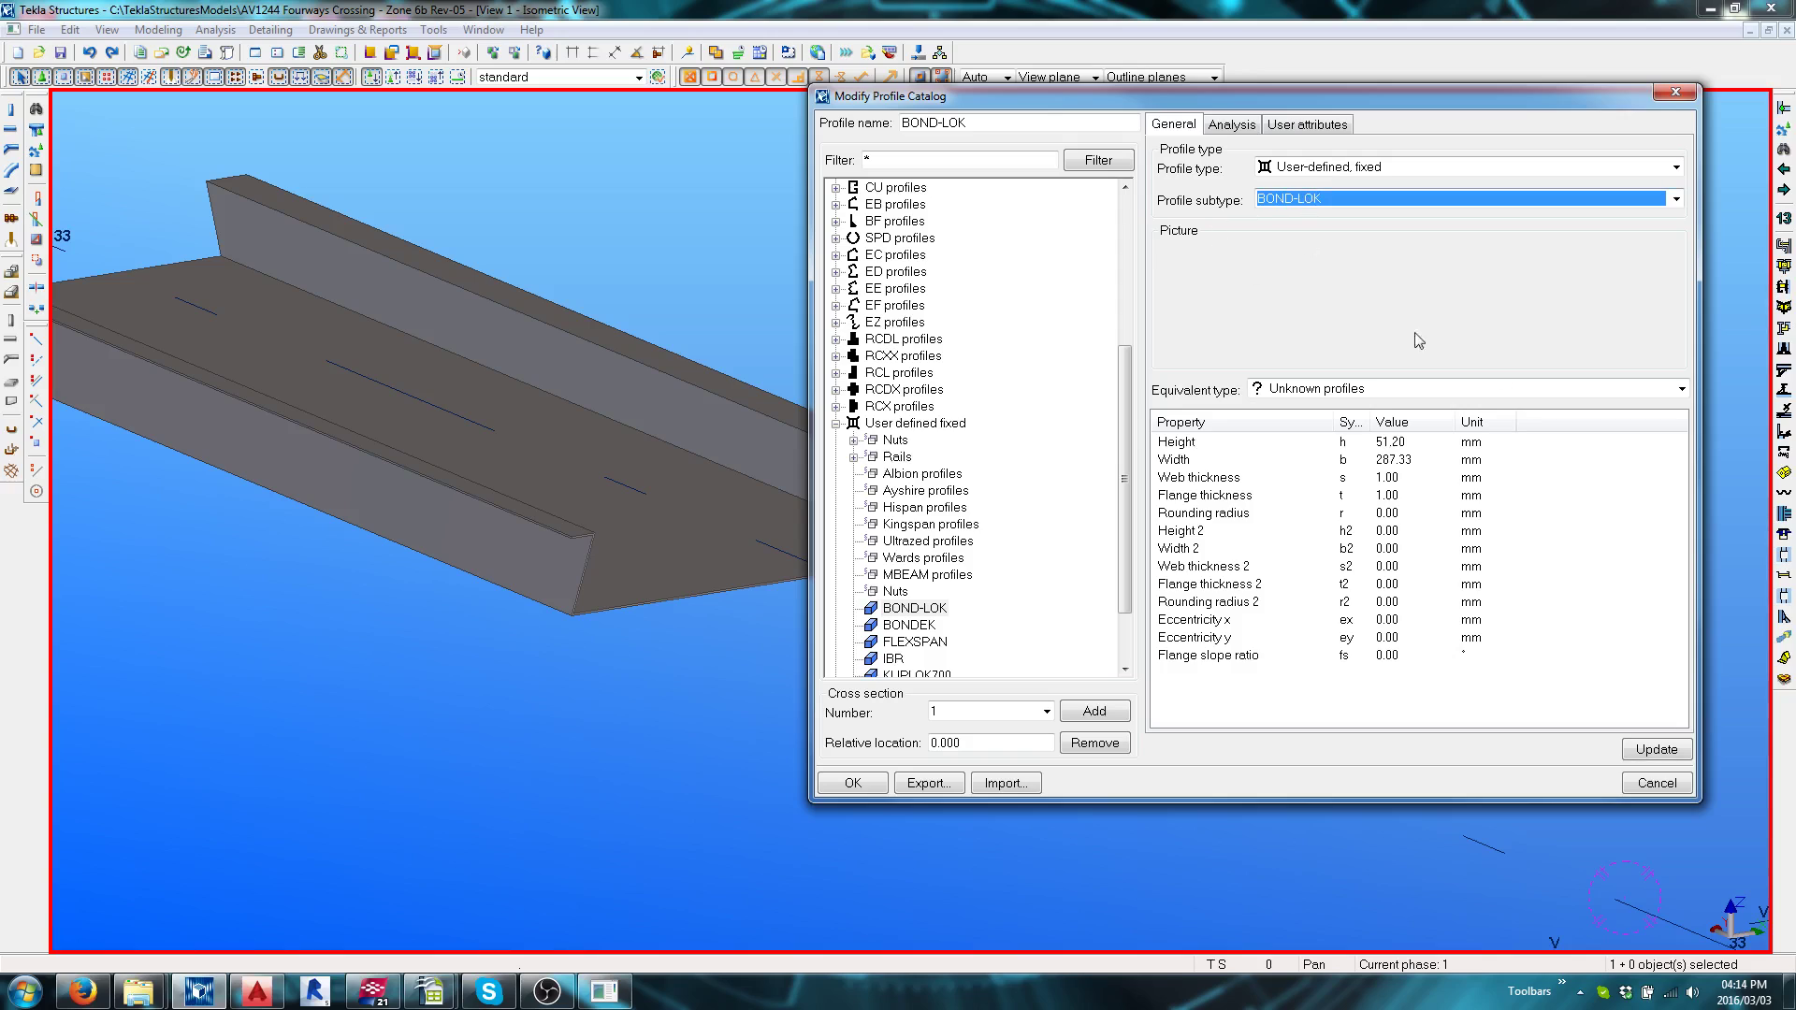
pyautogui.click(1675, 750)
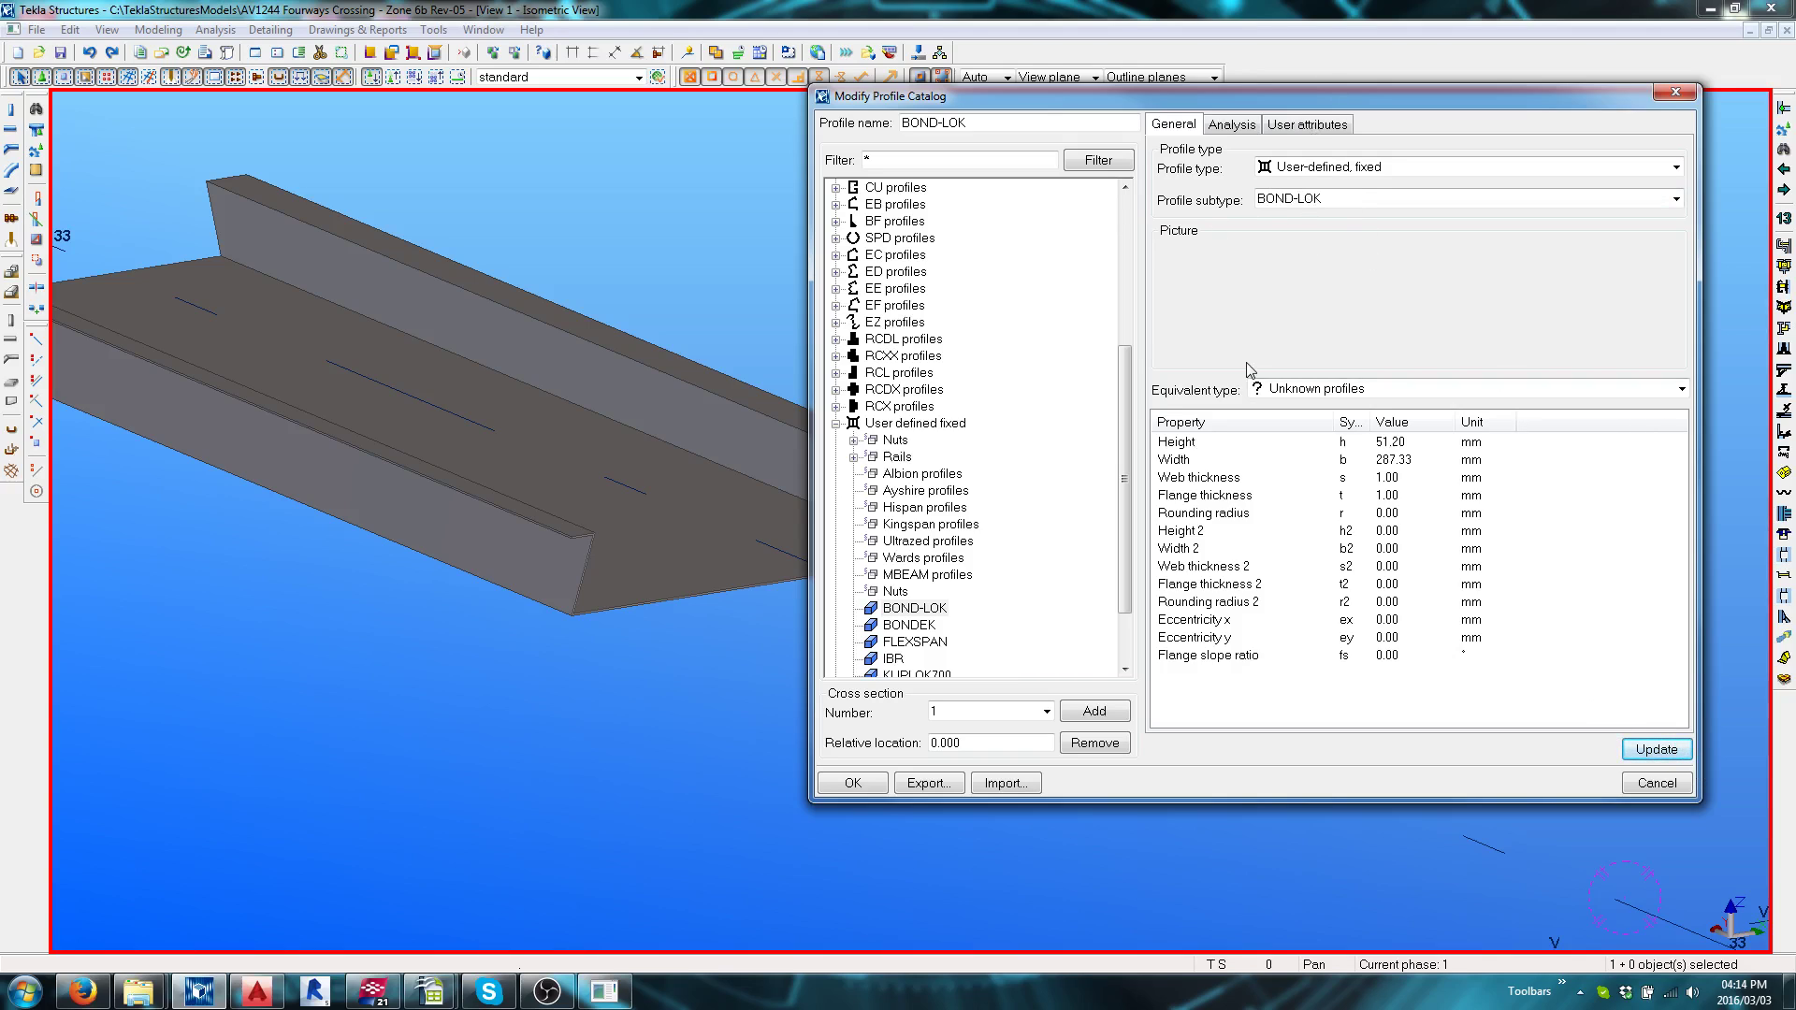
# Close the profile catalog and save its changes to the model folder
pyautogui.click(850, 784)
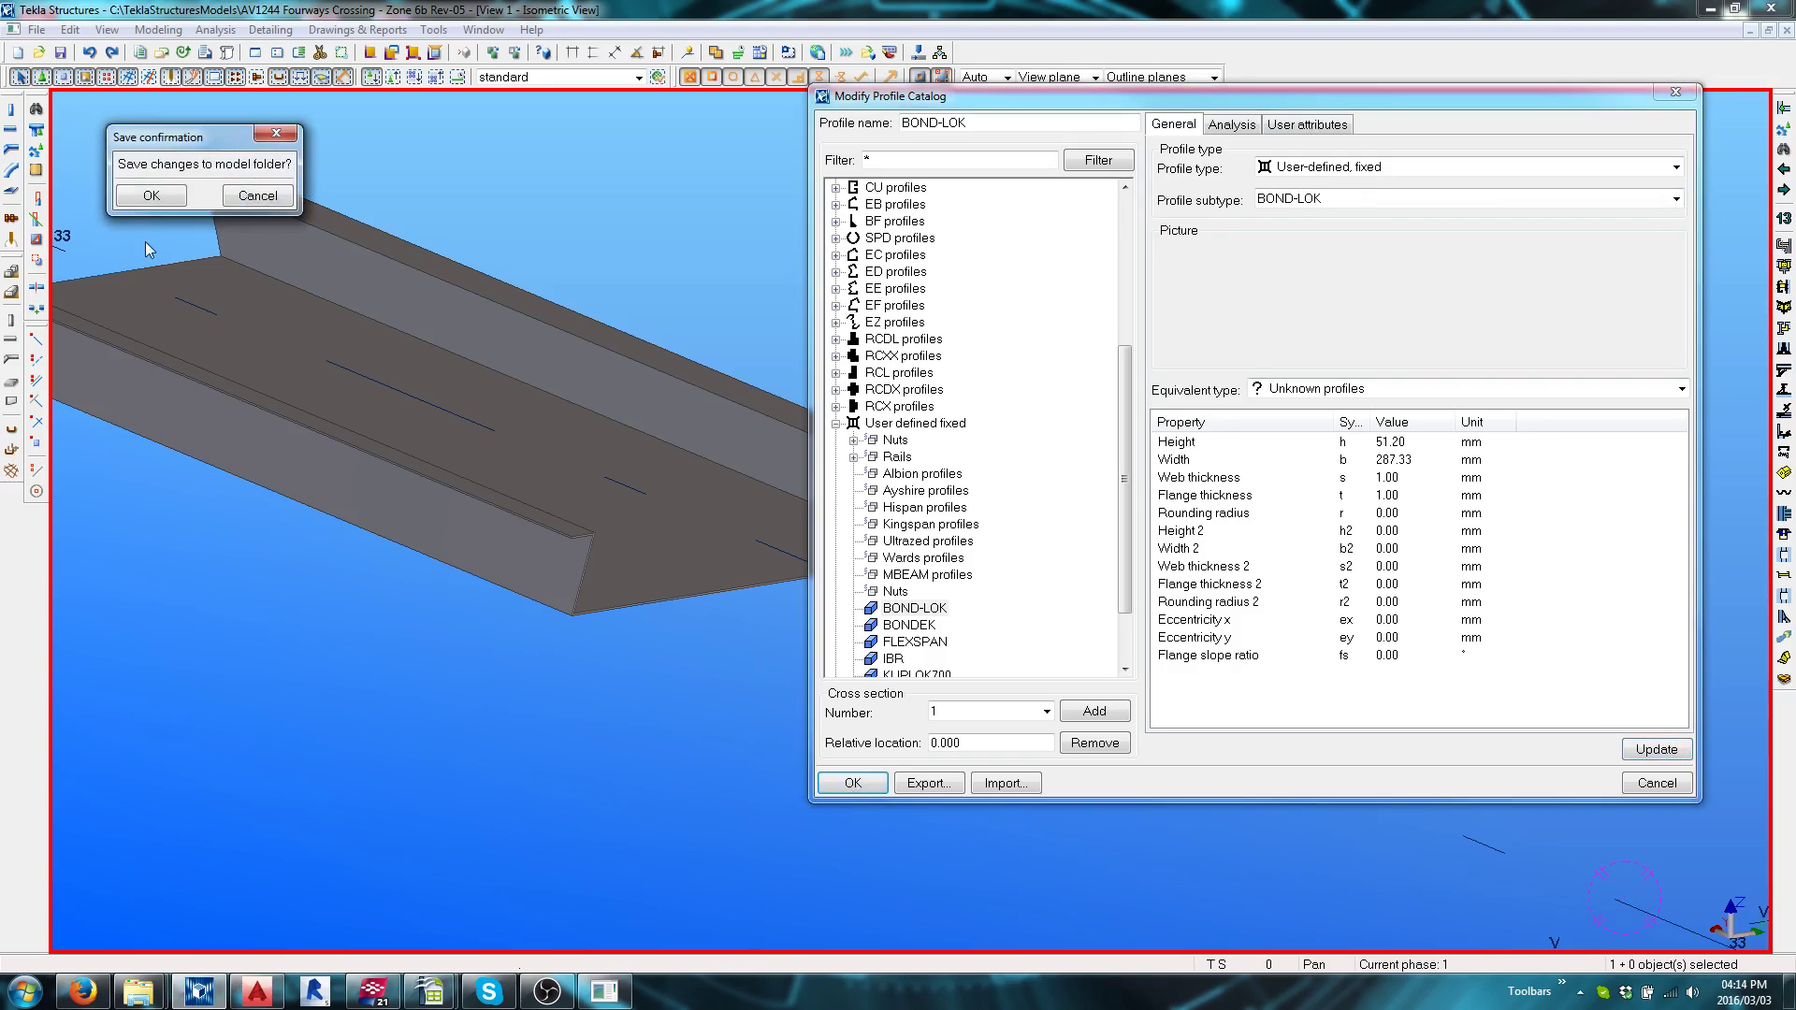
pyautogui.click(140, 200)
pyautogui.scroll(-2, 659, 241)
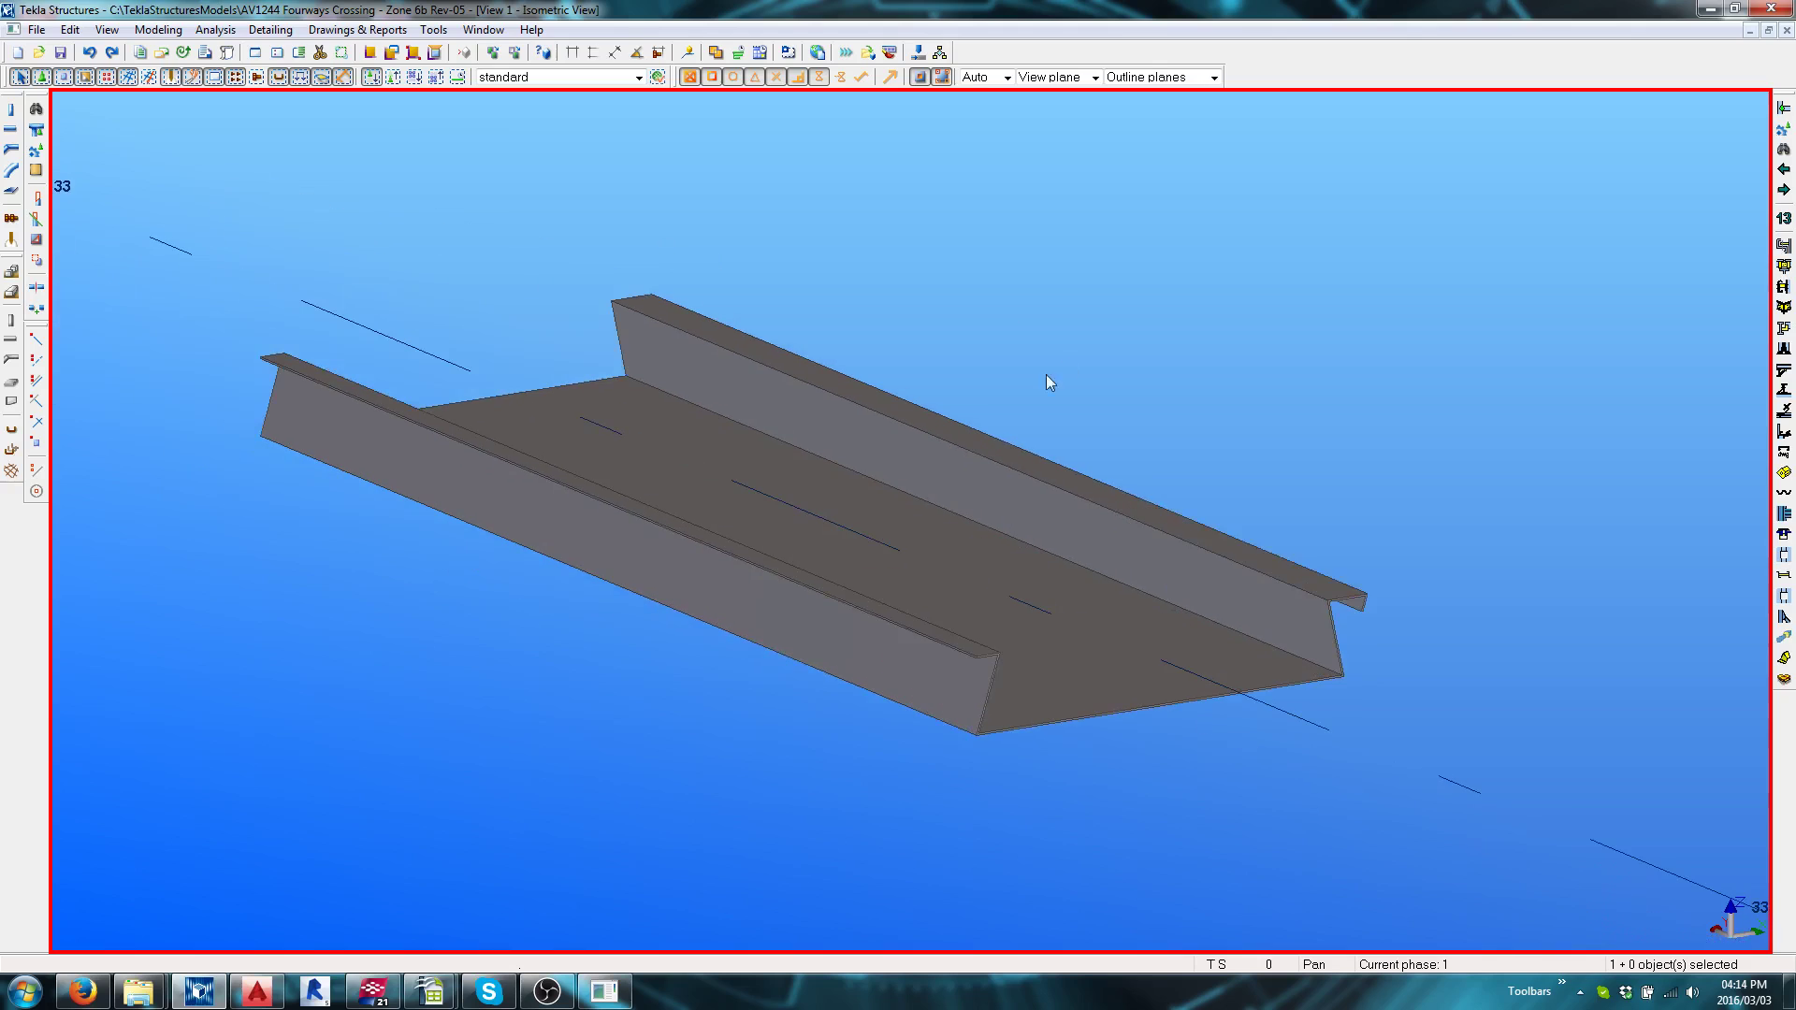
# Open the channel beam's properties to confirm profile BOND-LOK
pyautogui.click(919, 401)
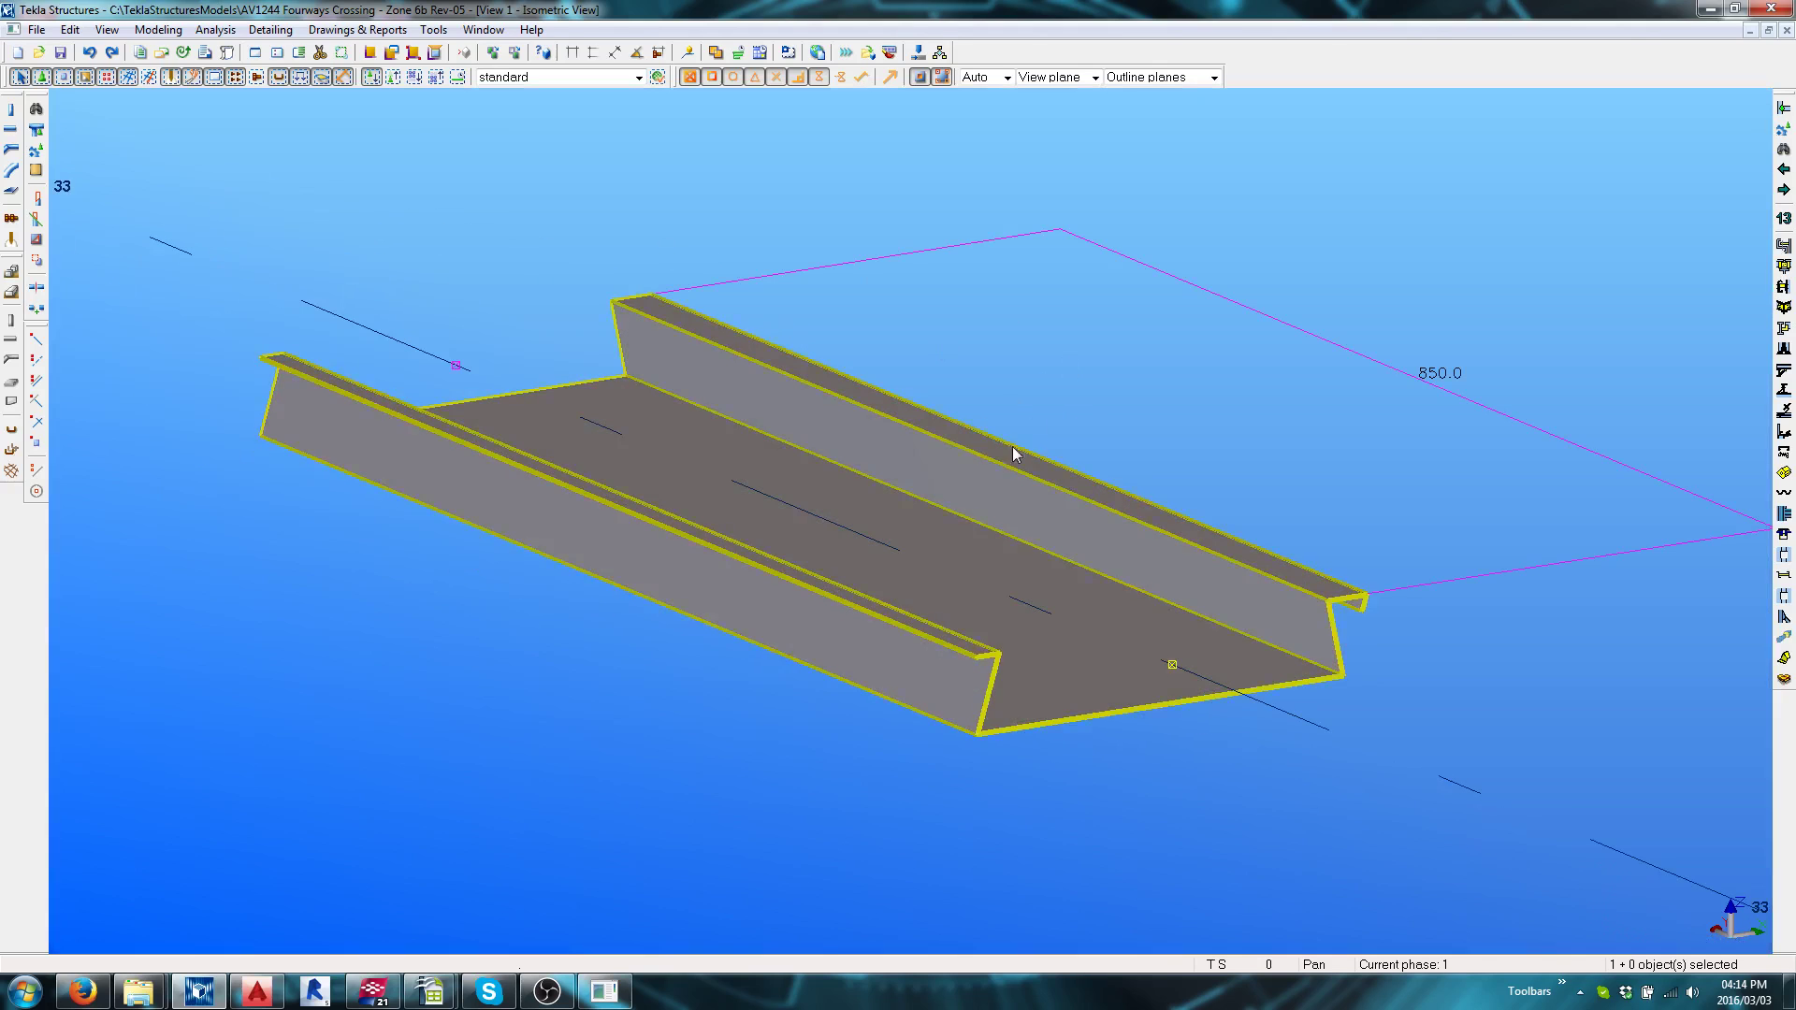
pyautogui.doubleClick(993, 469)
pyautogui.click(275, 338)
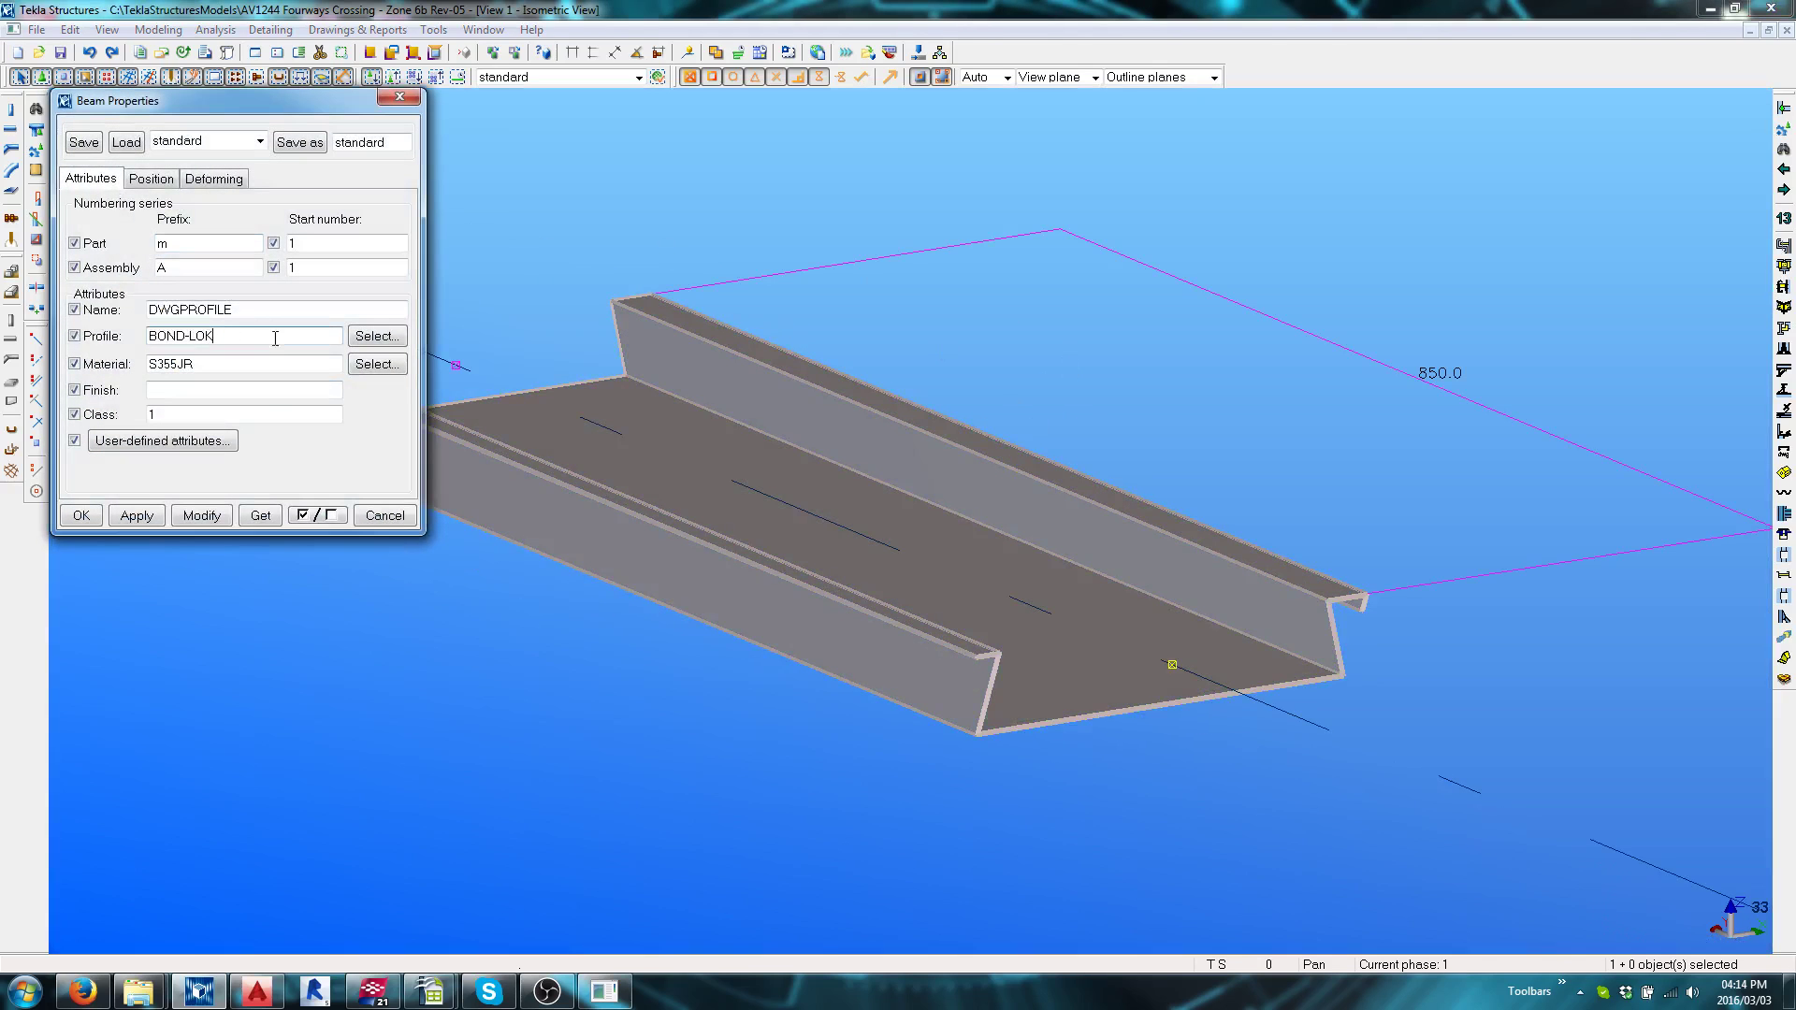